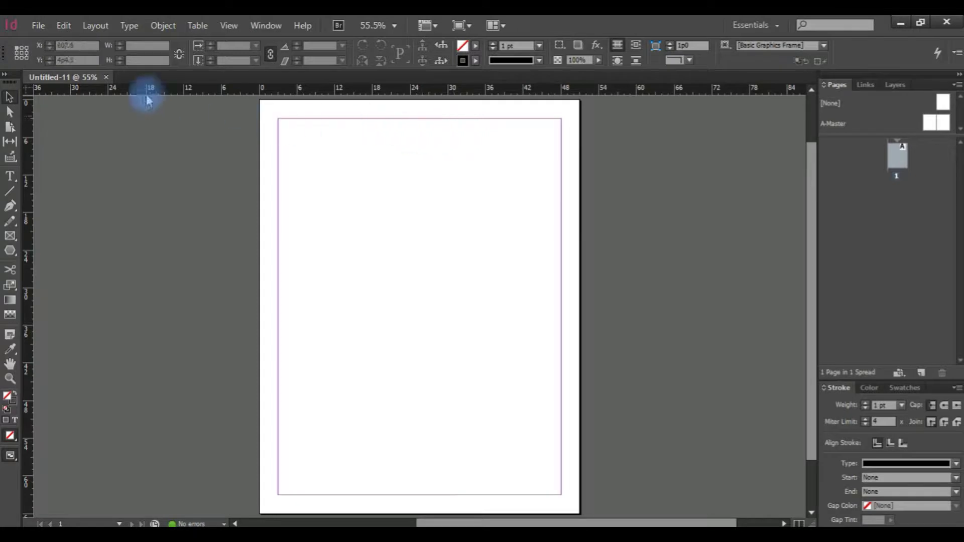
- Switch the toolbox to a double column and back to a single column
{"action": "left_click", "coordinate": [5, 74]}
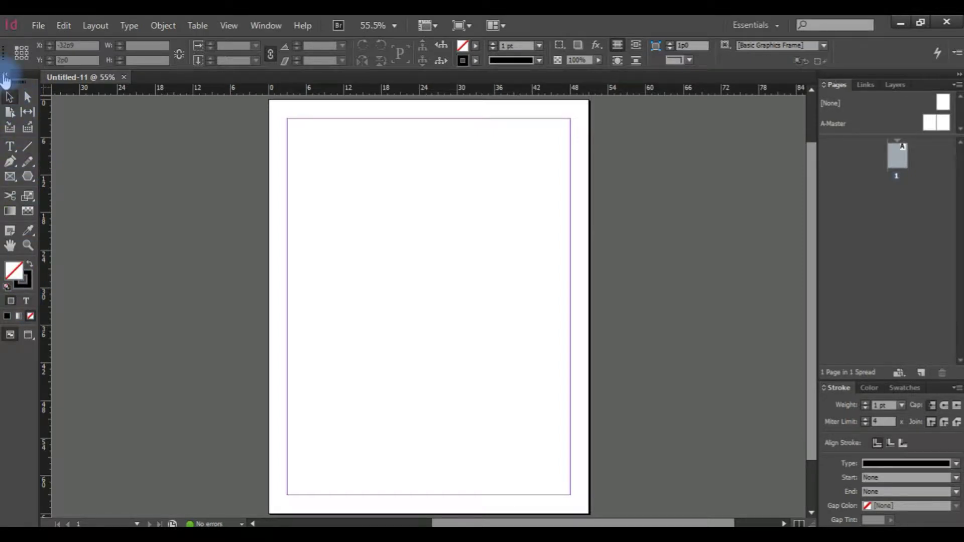
{"action": "left_click", "coordinate": [5, 75]}
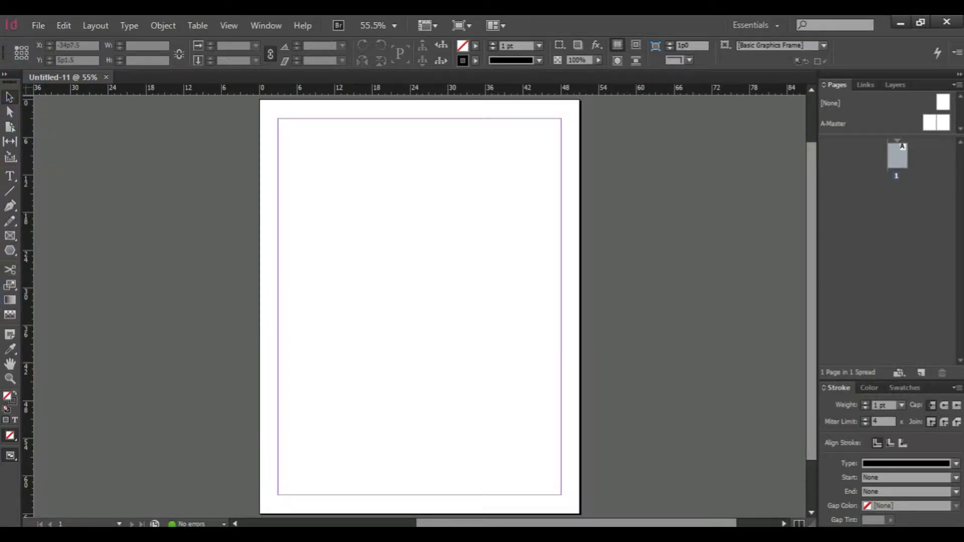
{"action": "left_click", "coordinate": [167, 198]}
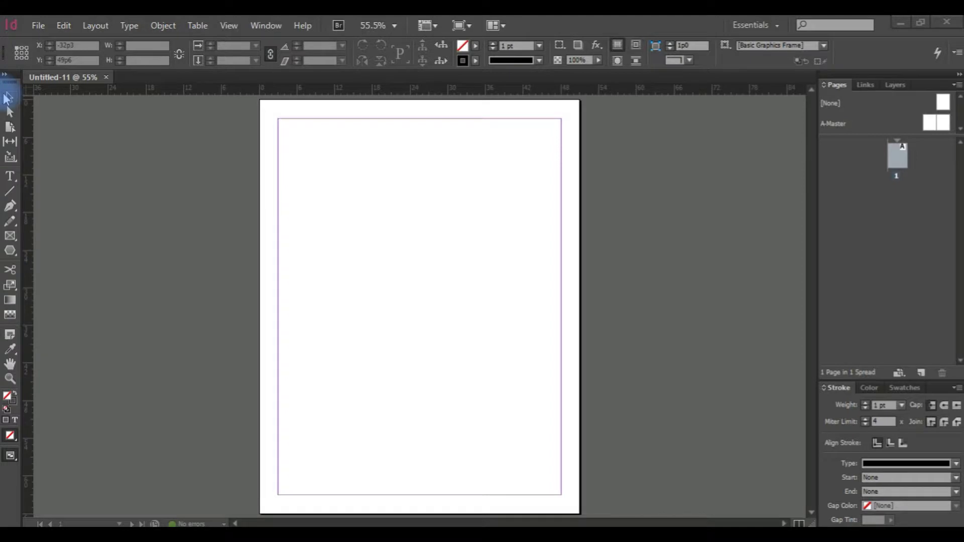
{"action": "left_click", "coordinate": [8, 98]}
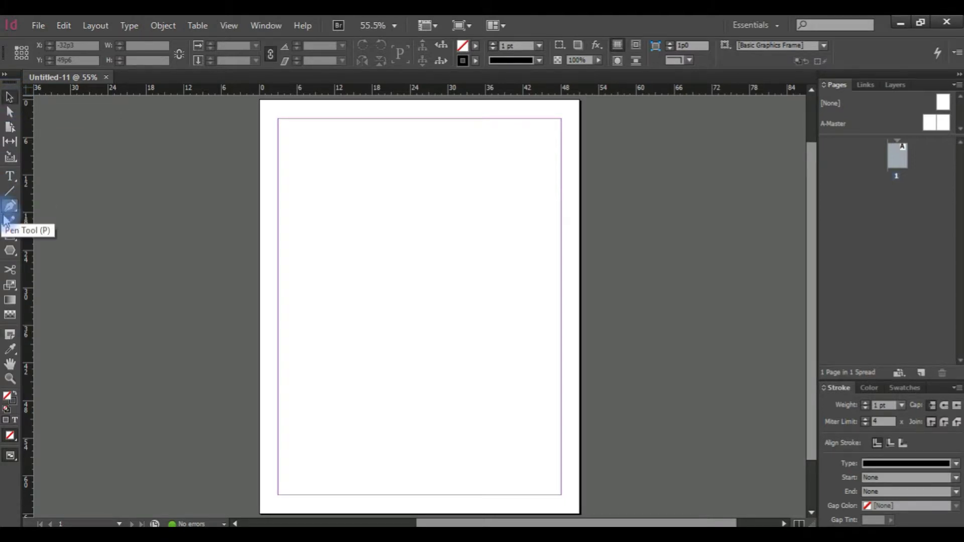
- Draw a hexagon about 21p4.5 wide and 15p0 high in the page's upper half, and select it with the Selection tool
{"action": "left_click", "coordinate": [12, 253]}
{"action": "left_click_drag", "start_coordinate": [312, 169], "coordinate": [447, 263]}
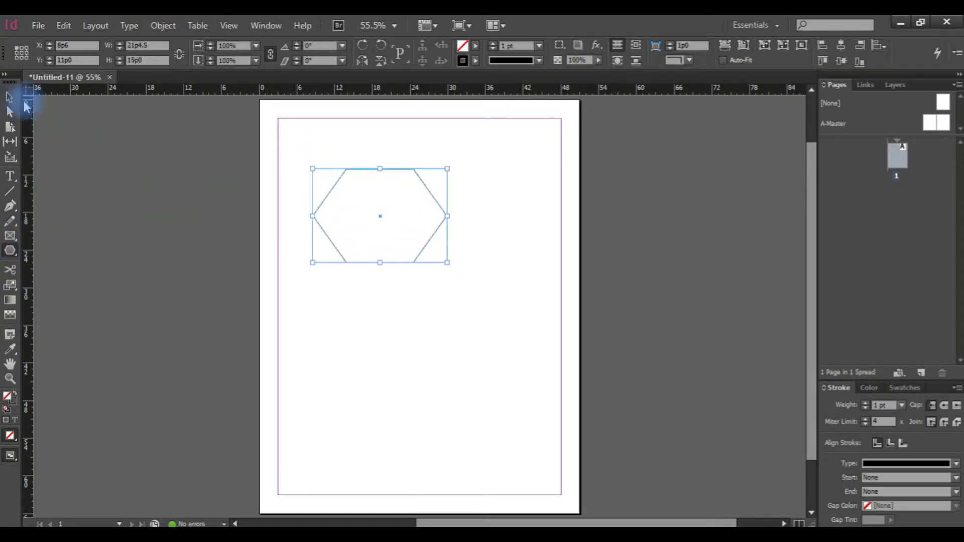
{"action": "left_click", "coordinate": [9, 97]}
{"action": "left_click_drag", "start_coordinate": [368, 200], "coordinate": [427, 210]}
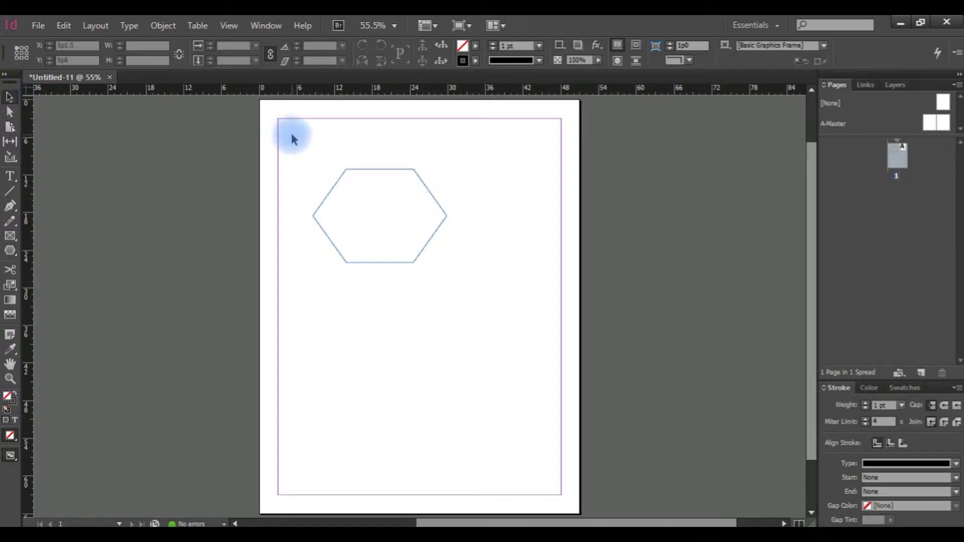
{"action": "left_click_drag", "start_coordinate": [298, 135], "coordinate": [445, 280]}
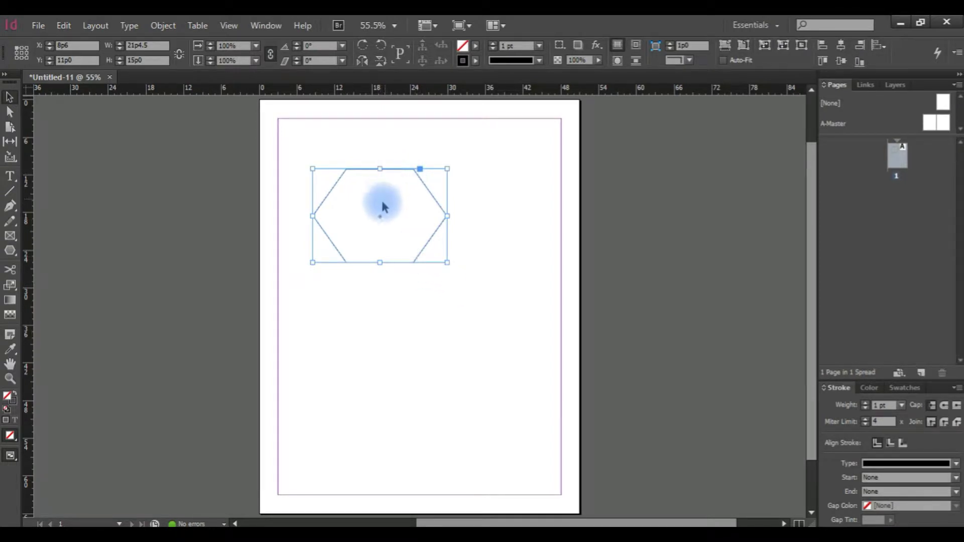
- Move the hexagon around the page, leaving it near the upper right margin
{"action": "left_click_drag", "start_coordinate": [380, 217], "coordinate": [458, 234]}
{"action": "left_click", "coordinate": [441, 183]}
{"action": "left_click", "coordinate": [400, 174]}
{"action": "left_click", "coordinate": [429, 166]}
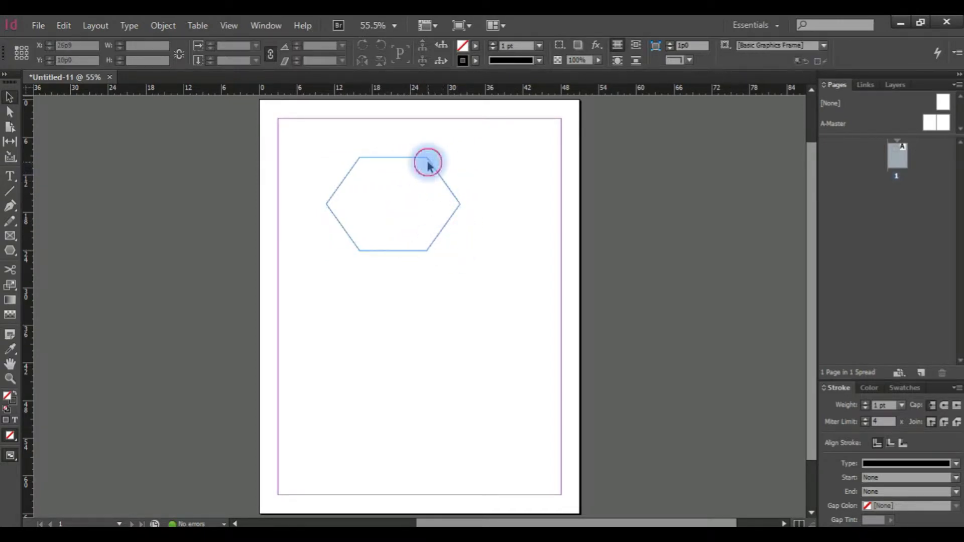
{"action": "left_click_drag", "start_coordinate": [308, 142], "coordinate": [469, 257]}
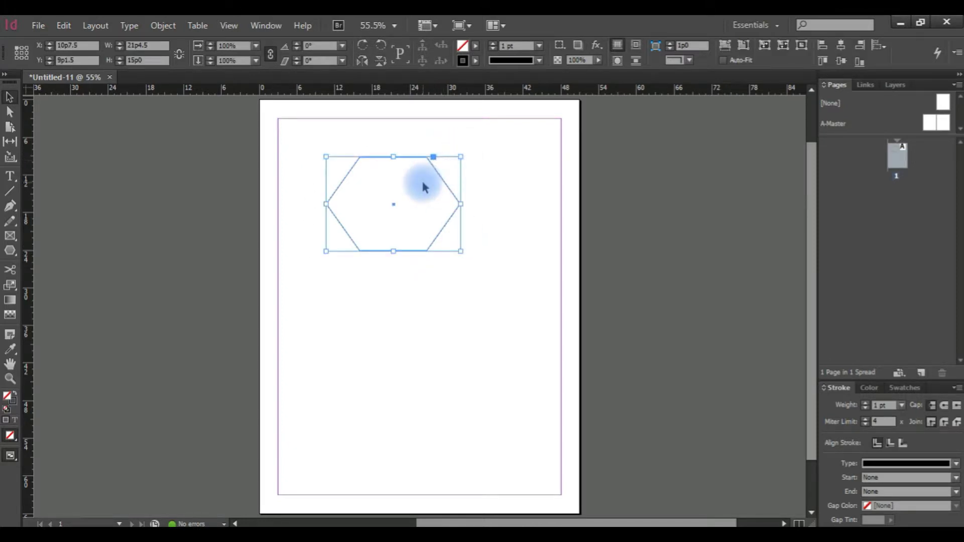
{"action": "left_click_drag", "start_coordinate": [411, 162], "coordinate": [443, 149]}
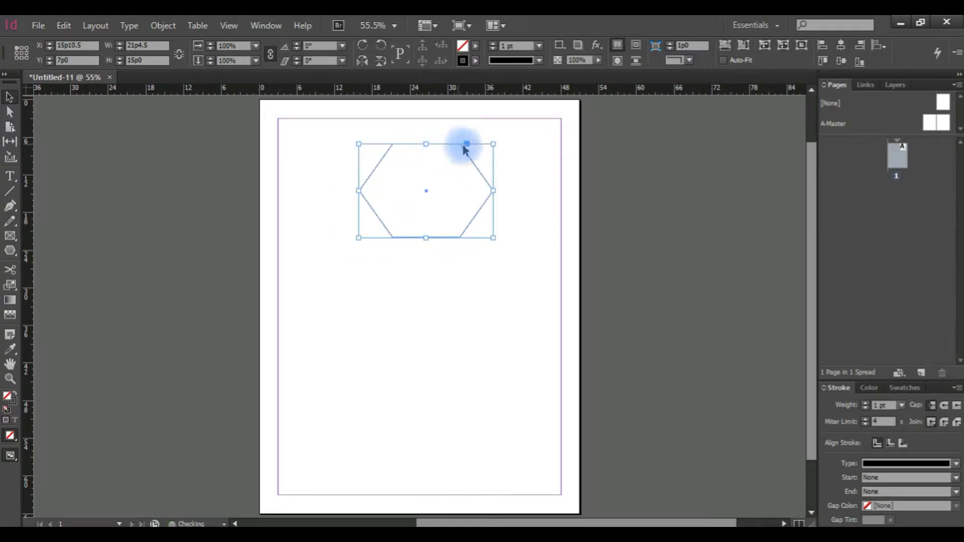
{"action": "left_click_drag", "start_coordinate": [427, 192], "coordinate": [401, 217]}
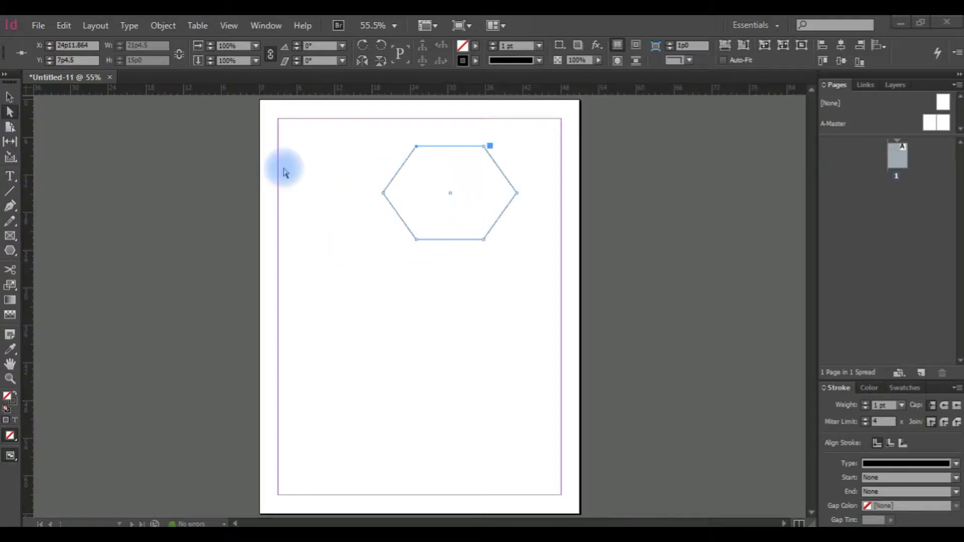
- Reshape the hexagon with the Direct Selection tool by pulling its upper-left and leftmost anchor points outward
{"action": "left_click", "coordinate": [416, 147]}
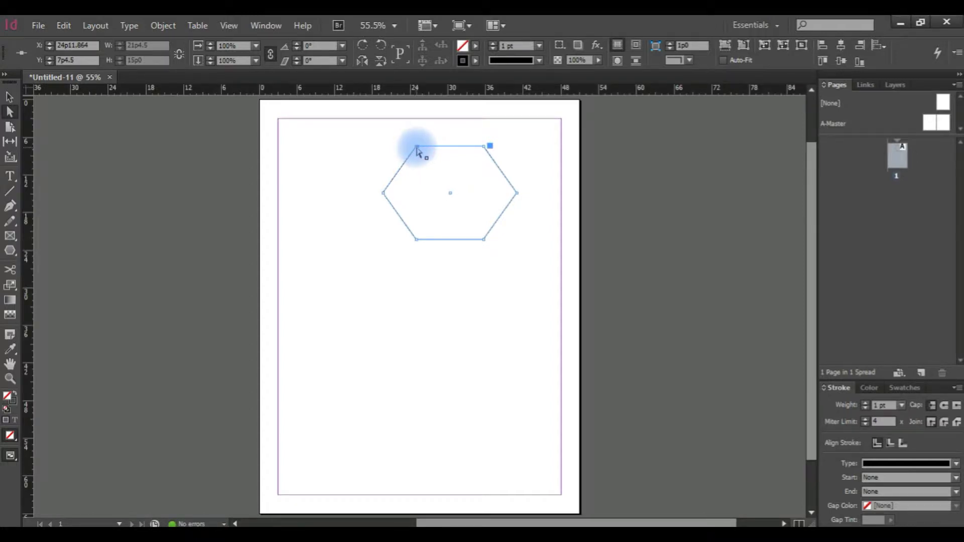
{"action": "left_click_drag", "start_coordinate": [418, 148], "coordinate": [362, 132]}
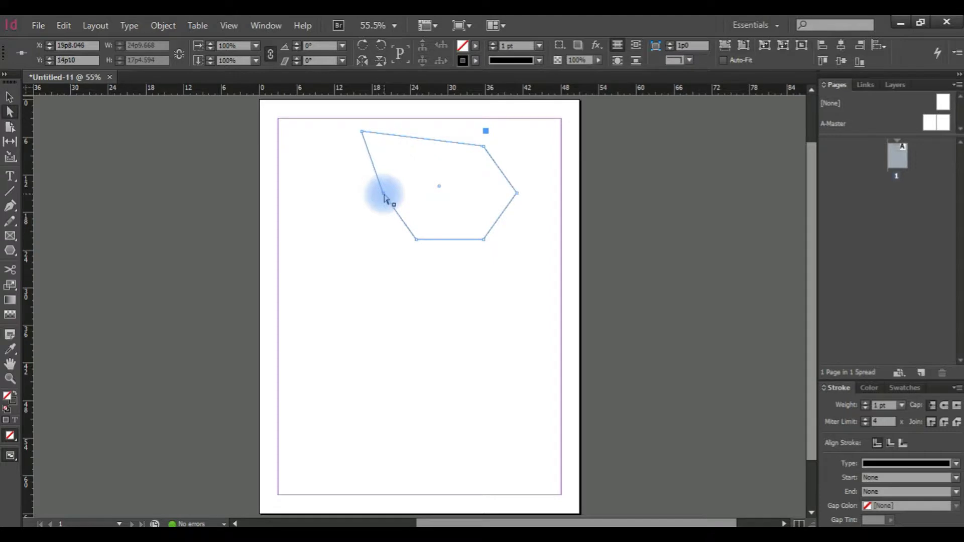
{"action": "left_click_drag", "start_coordinate": [385, 195], "coordinate": [344, 227]}
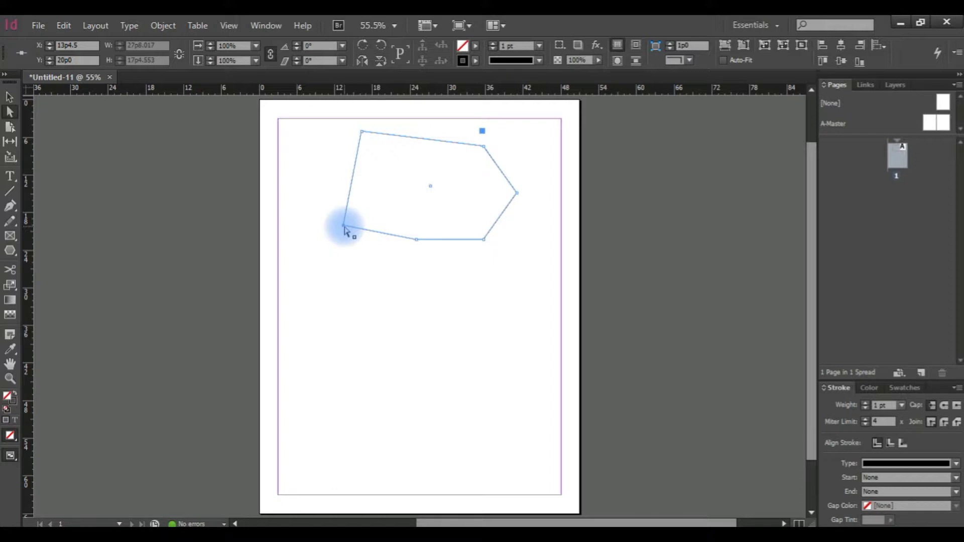
- Draw a rectangular placeholder frame about 29p7.5 wide and 16p10.5 high below the polygon
{"action": "left_click", "coordinate": [10, 239]}
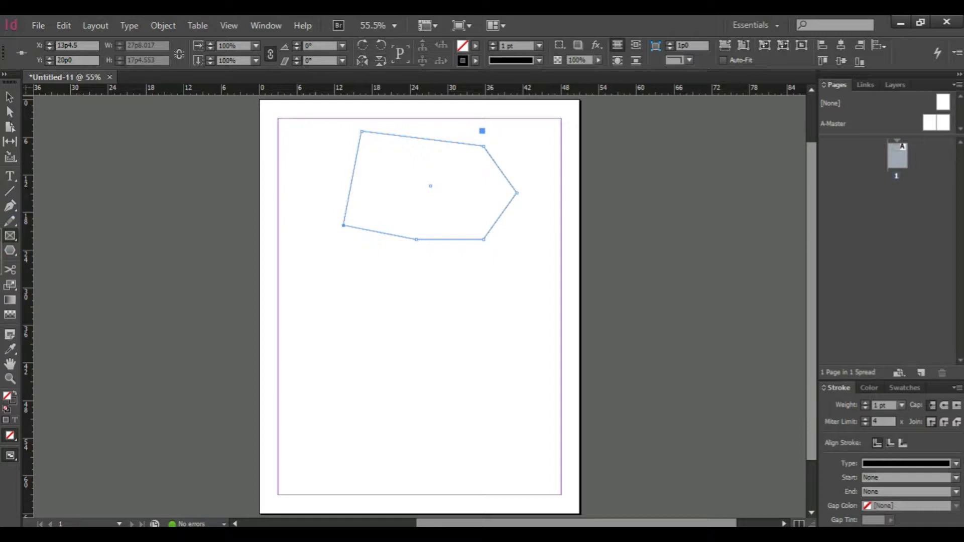
{"action": "left_click_drag", "start_coordinate": [310, 294], "coordinate": [497, 400]}
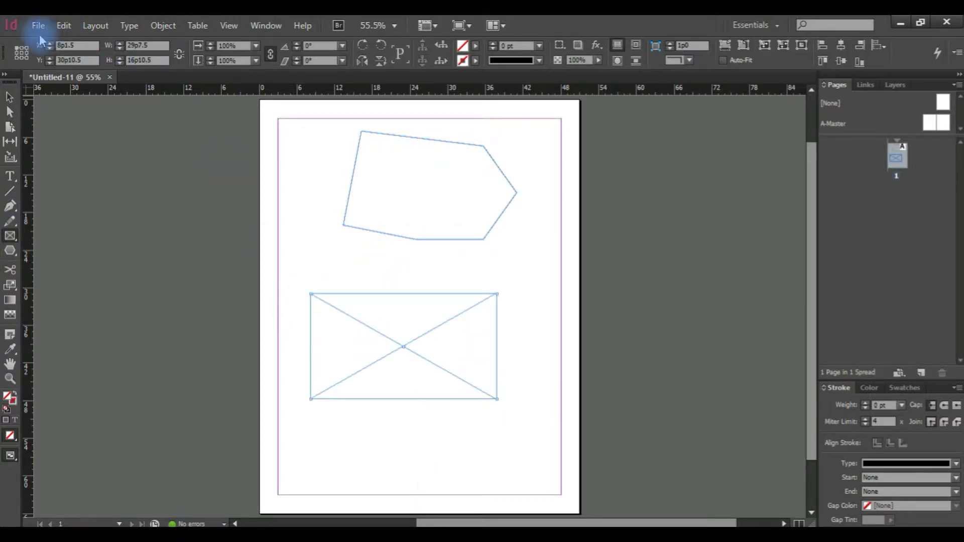
- Place a photo from the "4th day" folder in Pictures into the rectangular frame
{"action": "left_click", "coordinate": [38, 26]}
{"action": "left_click", "coordinate": [96, 193]}
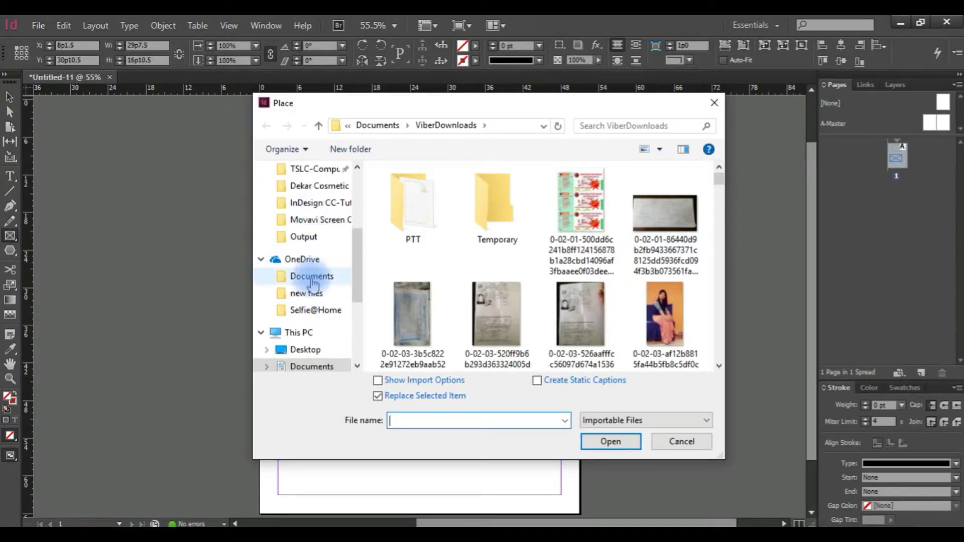
{"action": "scroll", "coordinate": [314, 316], "scroll_direction": "down", "scroll_amount": 2}
{"action": "left_click", "coordinate": [303, 349]}
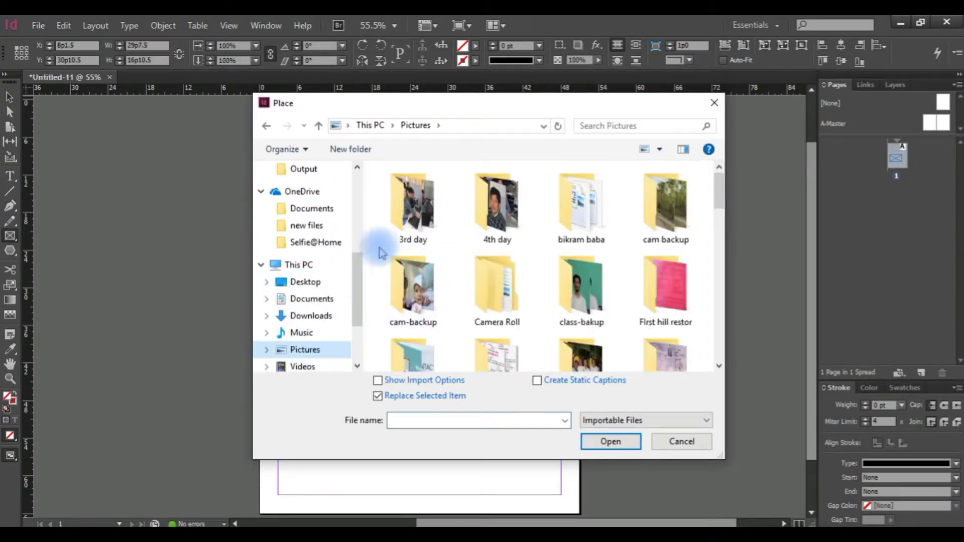
{"action": "scroll", "coordinate": [591, 301], "scroll_direction": "down", "scroll_amount": 5}
{"action": "scroll", "coordinate": [597, 303], "scroll_direction": "up", "scroll_amount": 4}
{"action": "scroll", "coordinate": [603, 309], "scroll_direction": "up", "scroll_amount": 1}
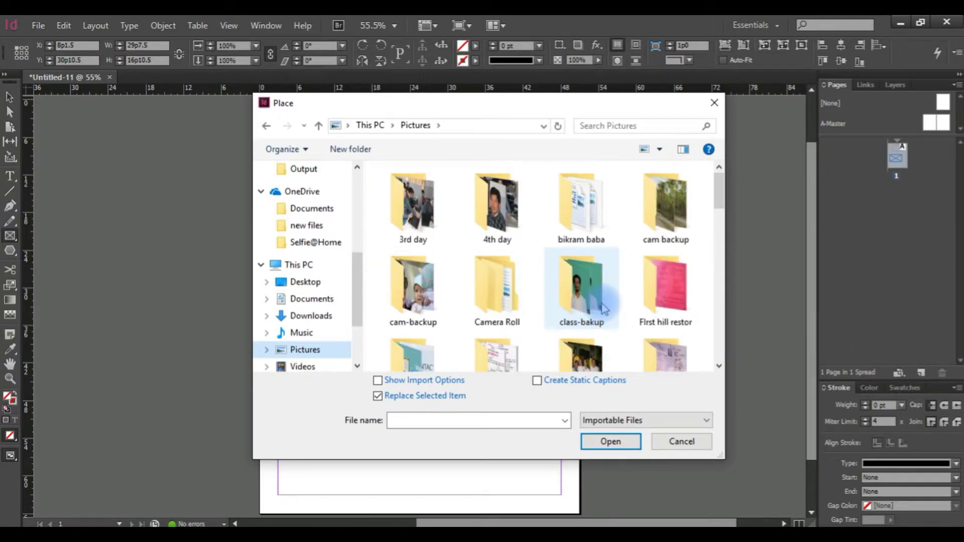
{"action": "double_click", "coordinate": [499, 210]}
{"action": "scroll", "coordinate": [570, 270], "scroll_direction": "down", "scroll_amount": 1}
{"action": "scroll", "coordinate": [570, 270], "scroll_direction": "down", "scroll_amount": 1}
{"action": "scroll", "coordinate": [570, 270], "scroll_direction": "up", "scroll_amount": 1}
{"action": "double_click", "coordinate": [571, 270]}
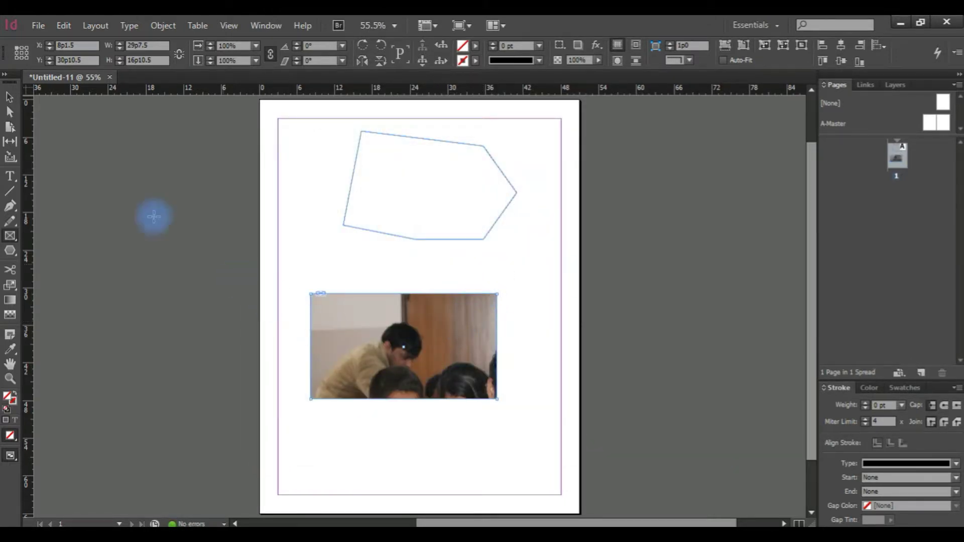
- Move the photo frame with the Selection tool to about X 10p8.25, Y 27p3
{"action": "left_click", "coordinate": [10, 101]}
{"action": "left_click_drag", "start_coordinate": [423, 377], "coordinate": [421, 343]}
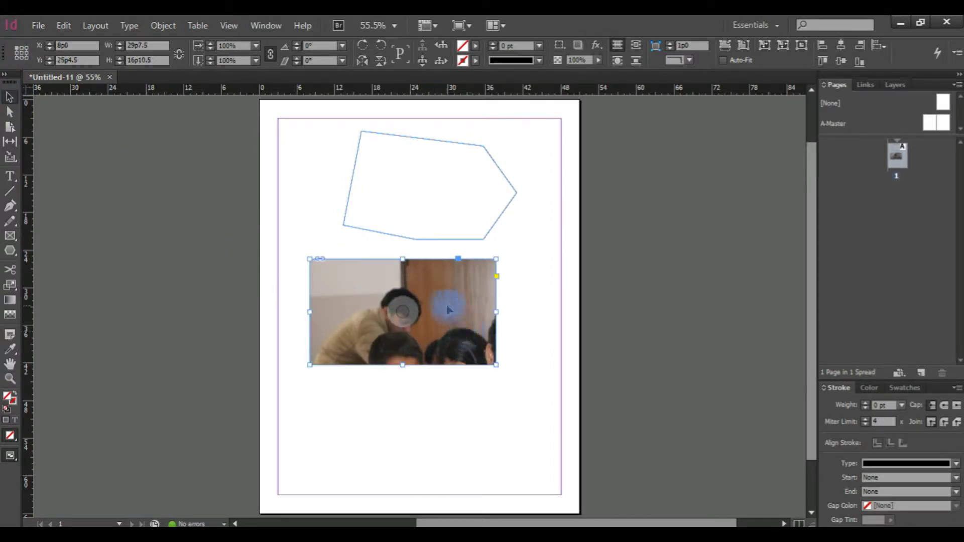
{"action": "left_click_drag", "start_coordinate": [450, 300], "coordinate": [474, 322]}
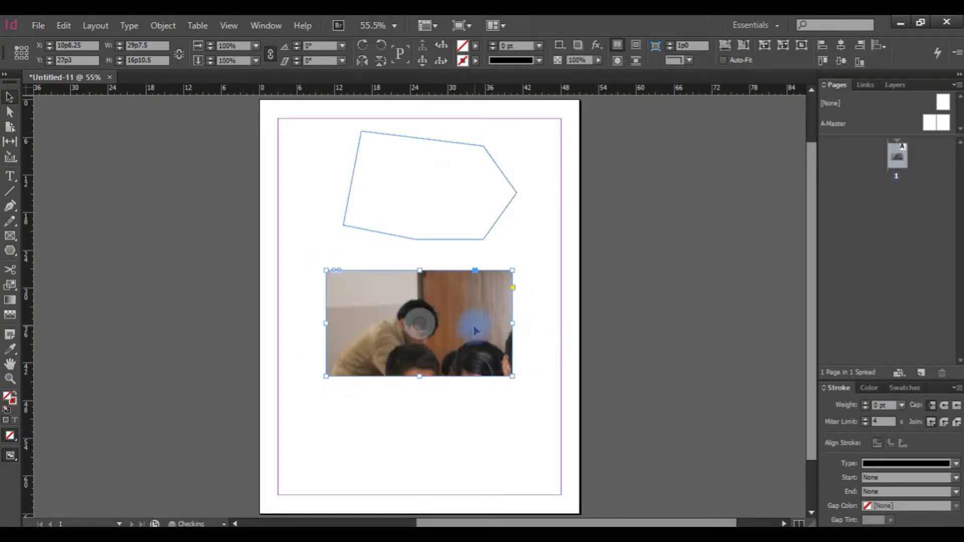
- Reposition the photo inside its frame with the Direct Selection tool and scale it down to about 6.2%
{"action": "left_click", "coordinate": [28, 117]}
{"action": "left_click", "coordinate": [430, 319]}
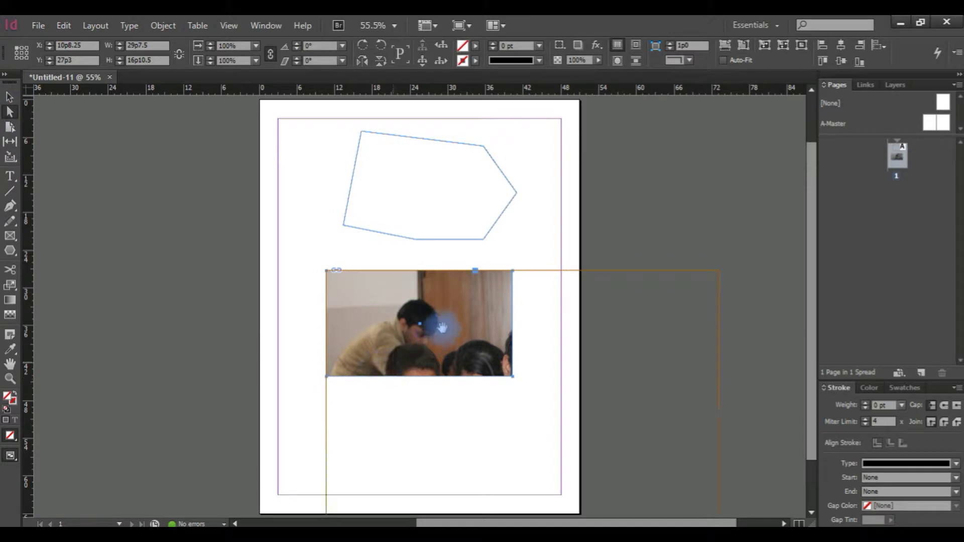
{"action": "mouse_move", "coordinate": [430, 319]}
{"action": "left_mouse_down"}
{"action": "mouse_move", "coordinate": [421, 316]}
{"action": "mouse_move", "coordinate": [441, 334]}
{"action": "mouse_move", "coordinate": [427, 313]}
{"action": "mouse_move", "coordinate": [440, 326]}
{"action": "left_mouse_up"}
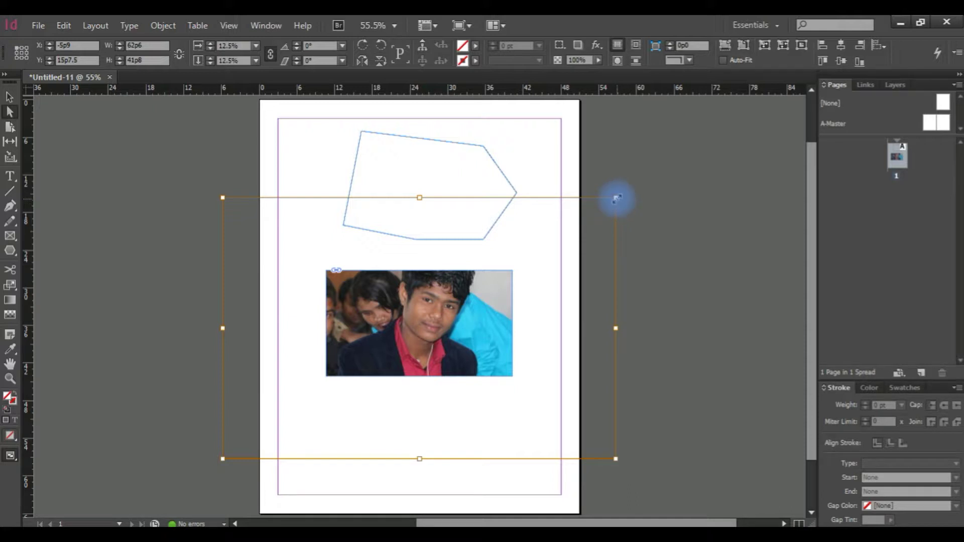
{"action": "left_click_drag", "start_coordinate": [616, 198], "coordinate": [517, 271]}
- Select the polygon and photo frame together and move them down and slightly left, bringing the photo frame to about X 7p10.5, Y 31p6
{"action": "left_click", "coordinate": [8, 98]}
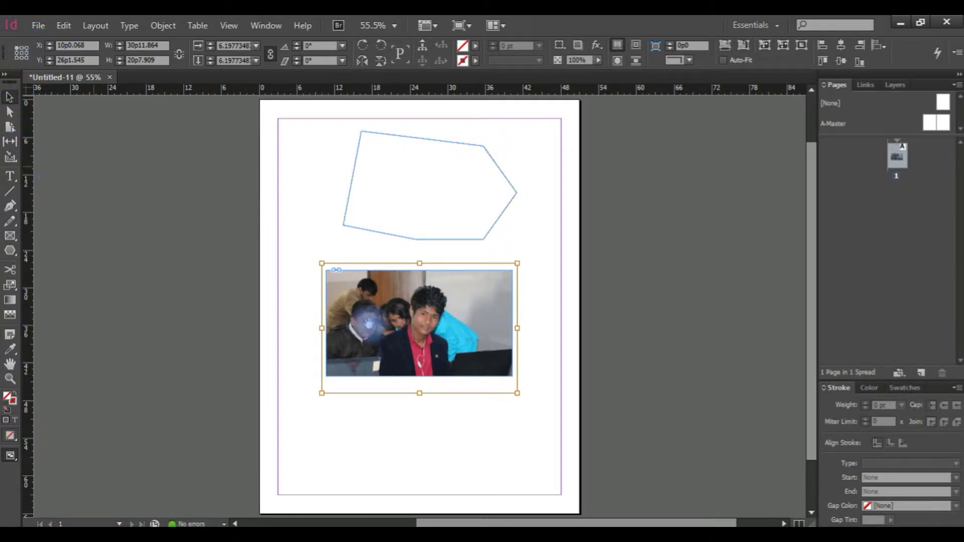
{"action": "left_click_drag", "start_coordinate": [295, 236], "coordinate": [560, 400]}
{"action": "left_click_drag", "start_coordinate": [453, 325], "coordinate": [462, 351]}
{"action": "left_click", "coordinate": [304, 286]}
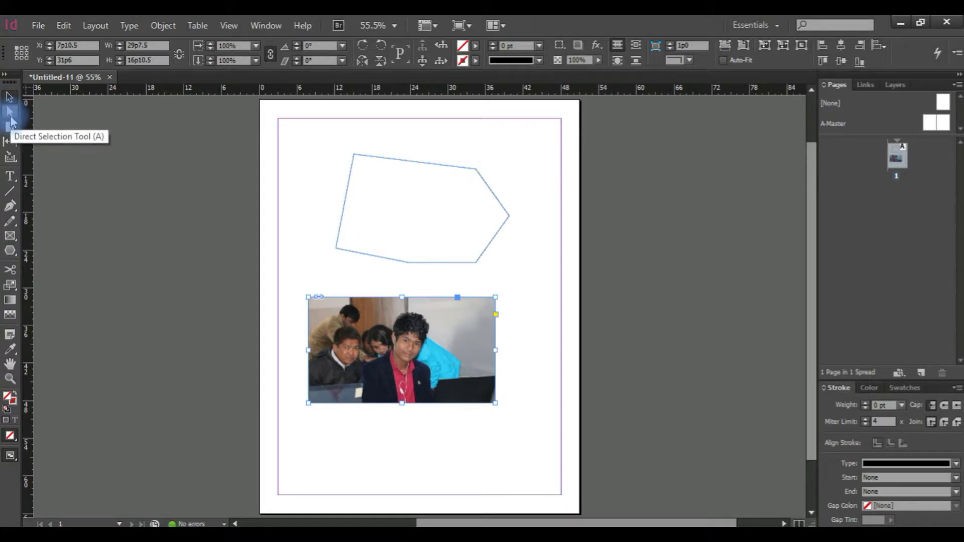
- Shift the photo inside its frame with the Direct Selection tool until its left edge aligns with the frame
{"action": "left_click", "coordinate": [10, 118]}
{"action": "left_click_drag", "start_coordinate": [449, 360], "coordinate": [425, 363]}
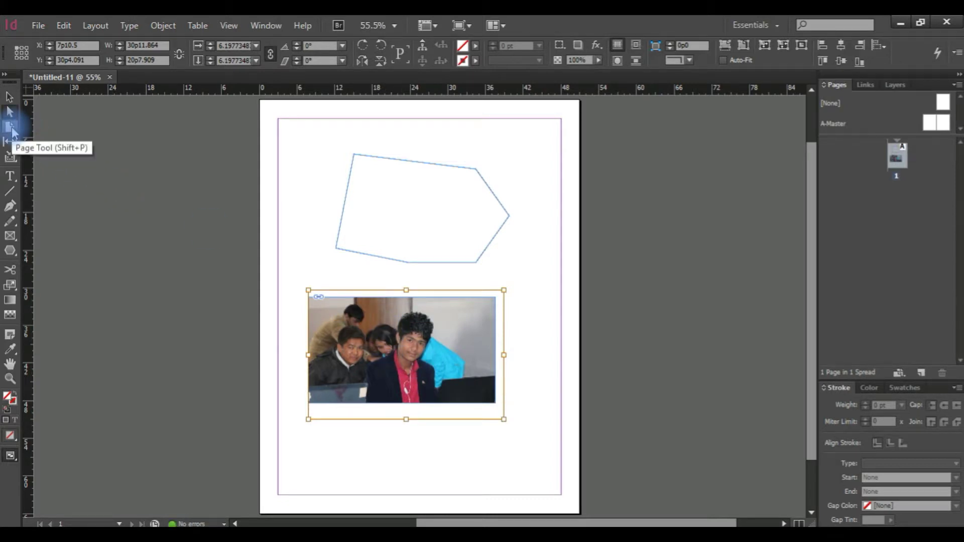
- Select the page with the Page tool and try shifting it vertically relative to its objects
{"action": "left_click", "coordinate": [11, 129]}
{"action": "left_click", "coordinate": [599, 305]}
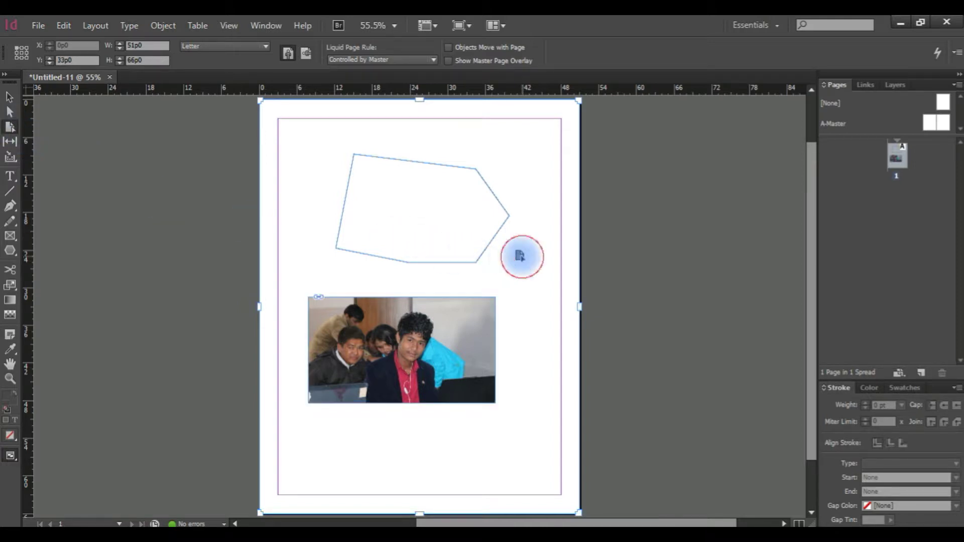
{"action": "key", "text": "ctrl+z"}
{"action": "left_click", "coordinate": [509, 217]}
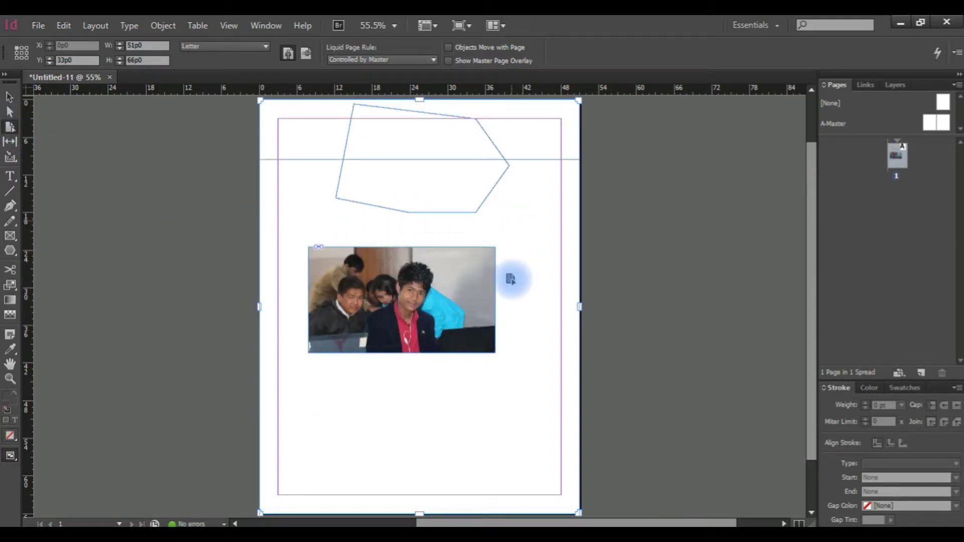
{"action": "left_click", "coordinate": [519, 293]}
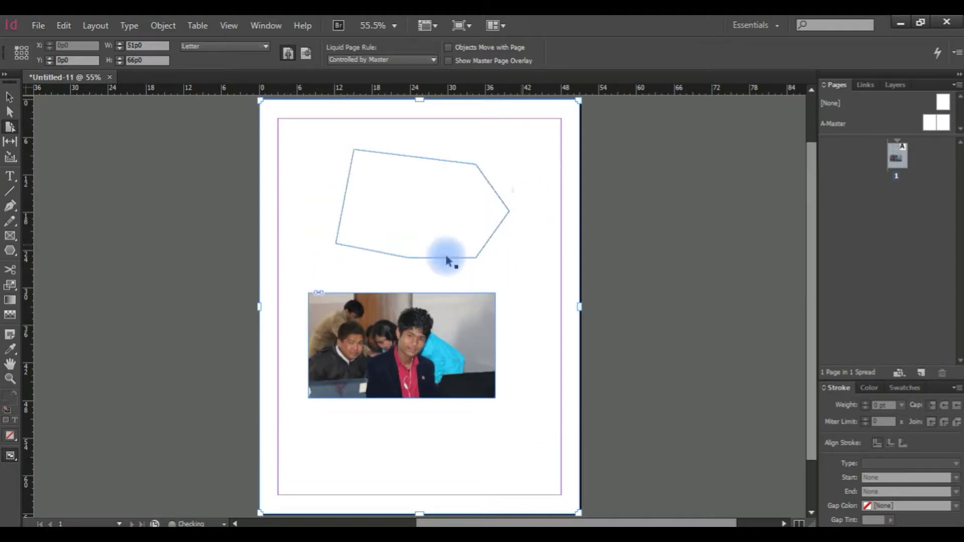
- Move the polygon over the page's left edge to about X -1p0, Y 8p1.5 and deselect it
{"action": "left_click", "coordinate": [9, 97]}
{"action": "left_click", "coordinate": [508, 211]}
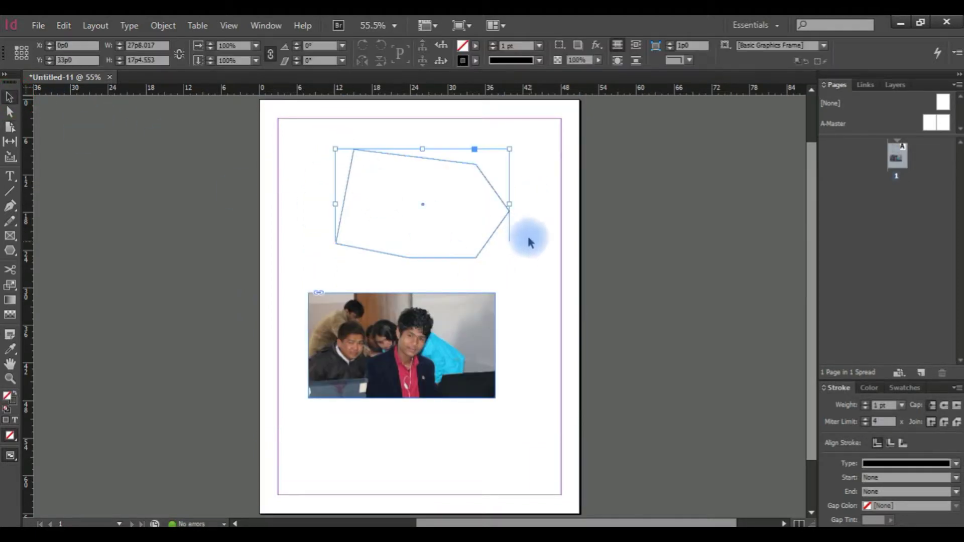
{"action": "left_click", "coordinate": [458, 194]}
{"action": "left_click", "coordinate": [324, 139]}
{"action": "left_click", "coordinate": [351, 172]}
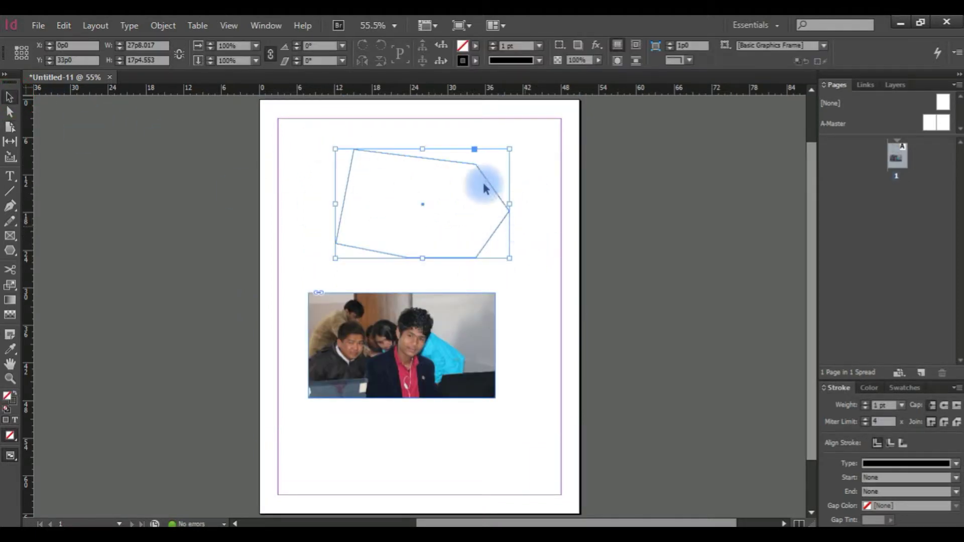
{"action": "left_click_drag", "start_coordinate": [458, 149], "coordinate": [385, 158]}
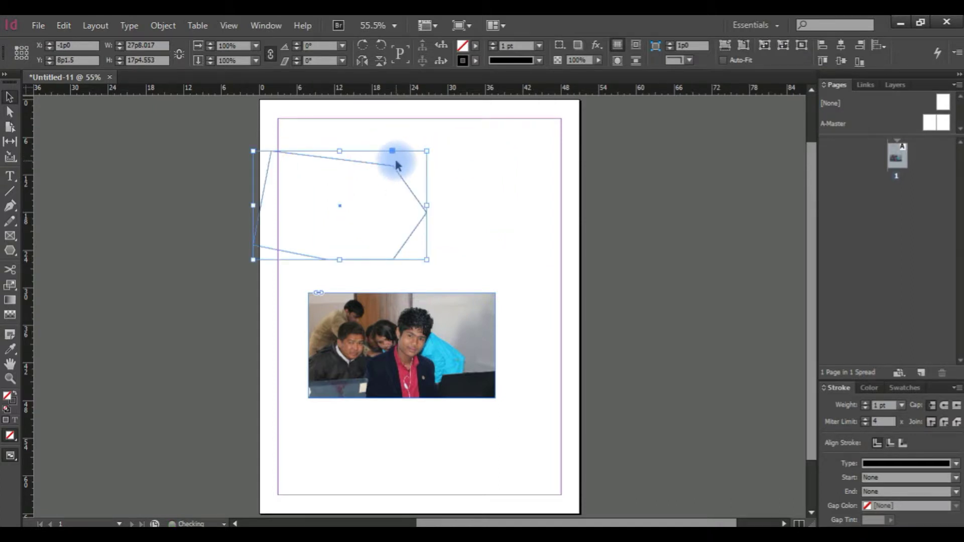
{"action": "left_click", "coordinate": [426, 156]}
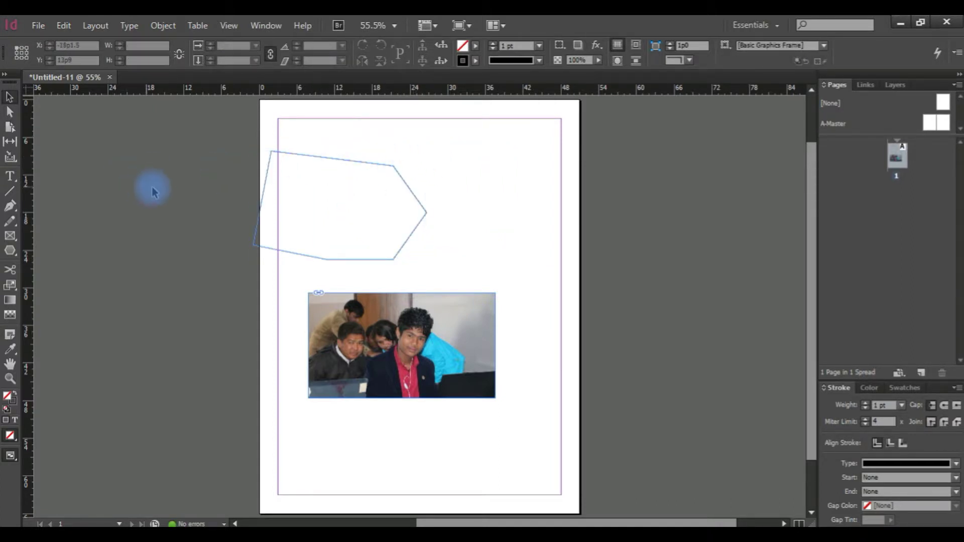
- Shift the page vertically relative to its objects with the Page tool until the polygon and photo sit slightly lower on it
{"action": "left_click", "coordinate": [10, 130]}
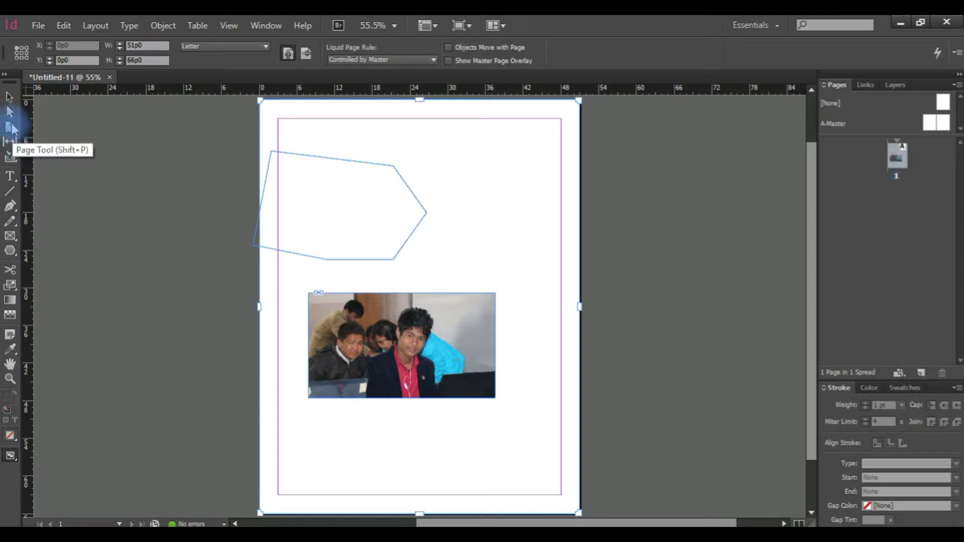
{"action": "left_click", "coordinate": [11, 128]}
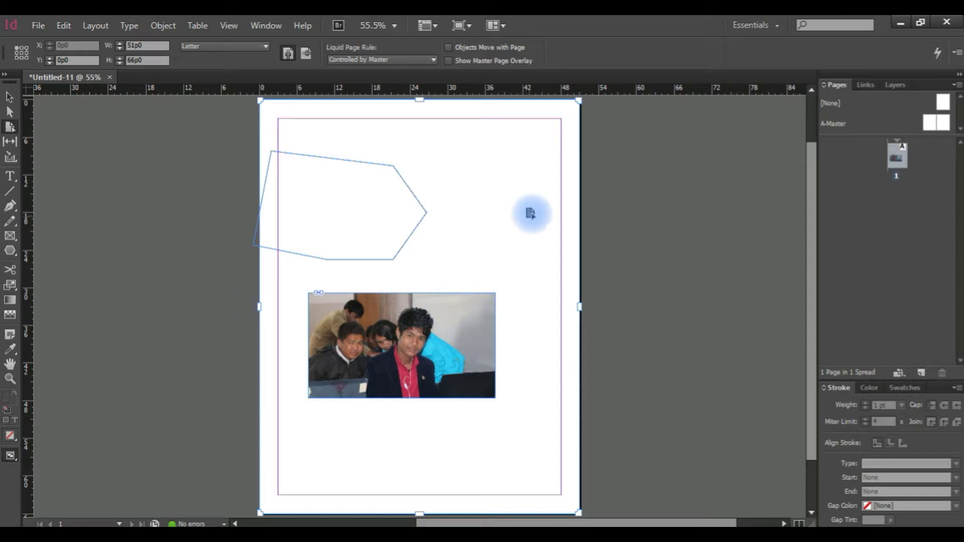
{"action": "mouse_move", "coordinate": [495, 206]}
{"action": "left_mouse_down"}
{"action": "mouse_move", "coordinate": [480, 178]}
{"action": "mouse_move", "coordinate": [474, 261]}
{"action": "mouse_move", "coordinate": [486, 157]}
{"action": "mouse_move", "coordinate": [492, 209]}
{"action": "left_mouse_up"}
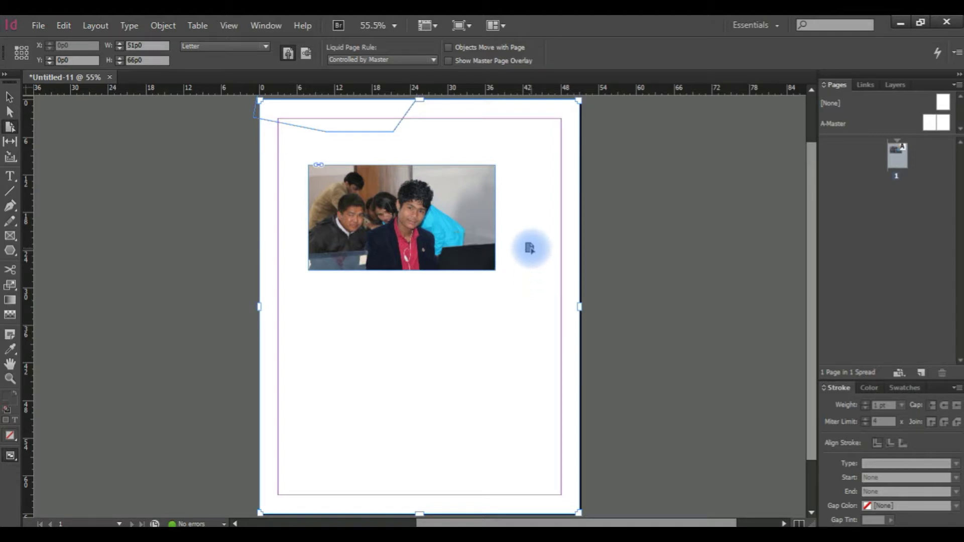
{"action": "mouse_move", "coordinate": [527, 218]}
{"action": "left_mouse_down"}
{"action": "mouse_move", "coordinate": [532, 294]}
{"action": "mouse_move", "coordinate": [520, 323]}
{"action": "mouse_move", "coordinate": [512, 273]}
{"action": "mouse_move", "coordinate": [512, 296]}
{"action": "mouse_move", "coordinate": [519, 229]}
{"action": "left_mouse_up"}
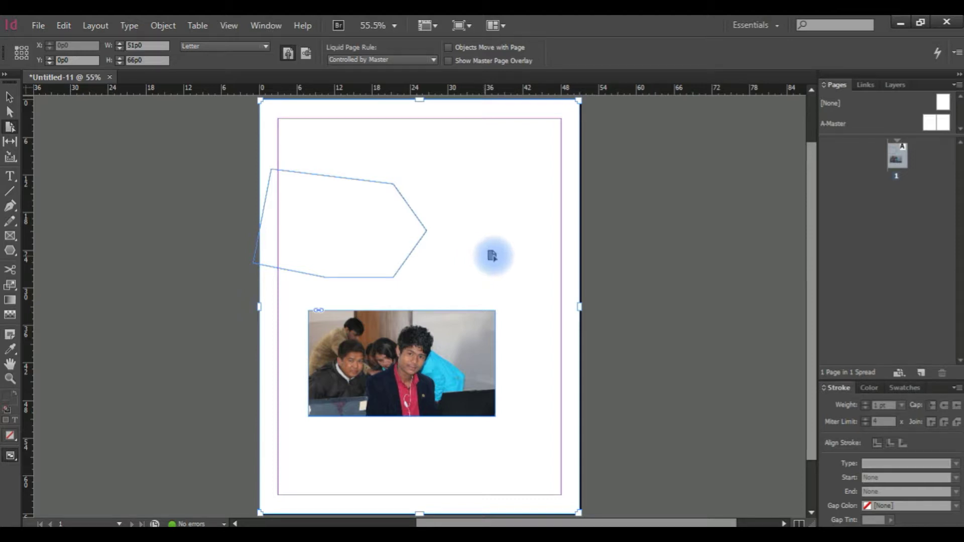
- Extend the photo frame leftward with the Gap tool, and adjust the gap between both objects and the page's right edge to about 16p9
{"action": "left_click", "coordinate": [10, 141]}
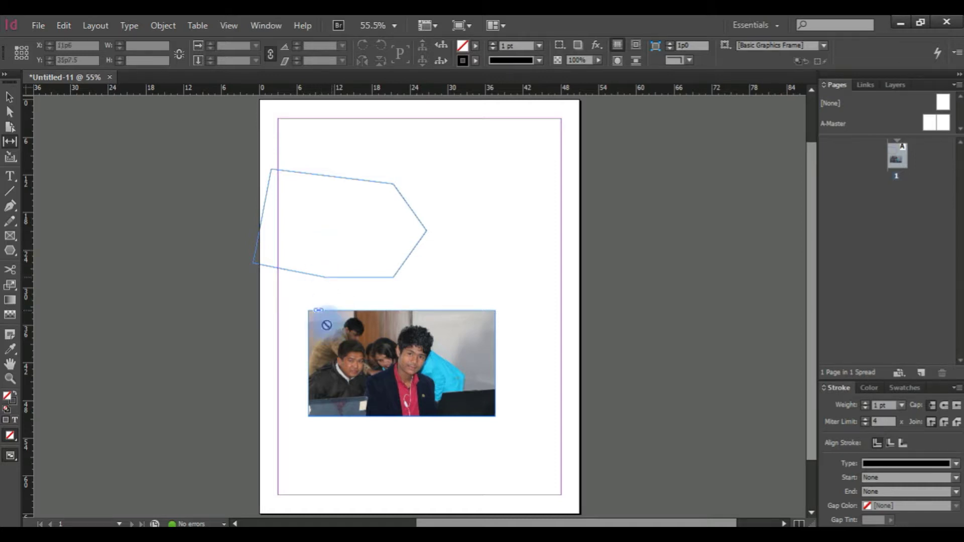
{"action": "mouse_move", "coordinate": [285, 365]}
{"action": "left_mouse_down"}
{"action": "mouse_move", "coordinate": [333, 367]}
{"action": "mouse_move", "coordinate": [258, 362]}
{"action": "mouse_move", "coordinate": [274, 362]}
{"action": "left_mouse_up"}
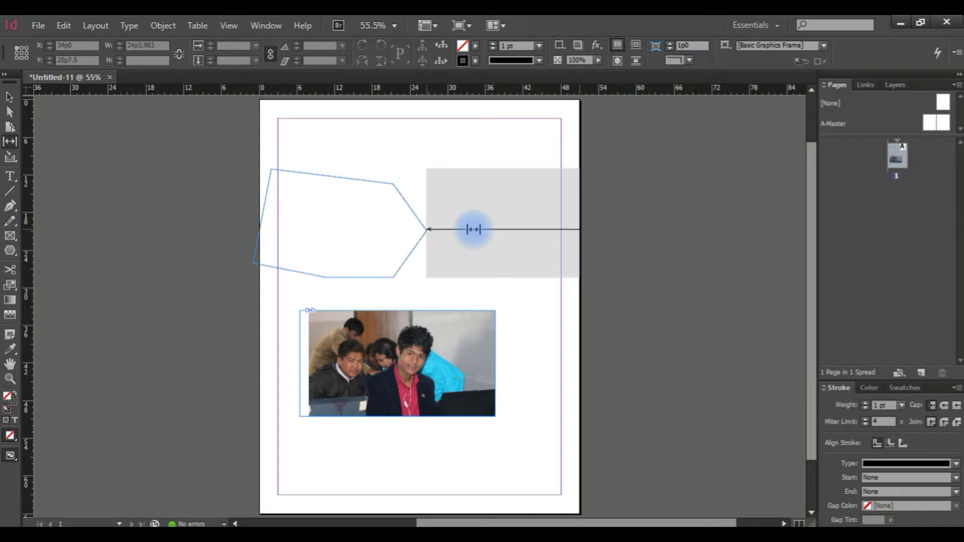
{"action": "left_click_drag", "start_coordinate": [473, 229], "coordinate": [553, 228]}
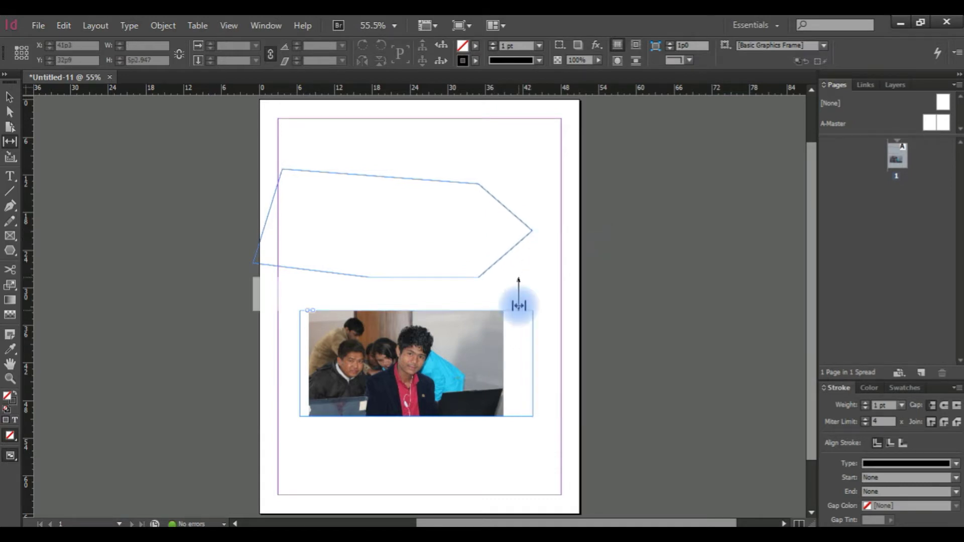
{"action": "left_click_drag", "start_coordinate": [550, 232], "coordinate": [493, 220]}
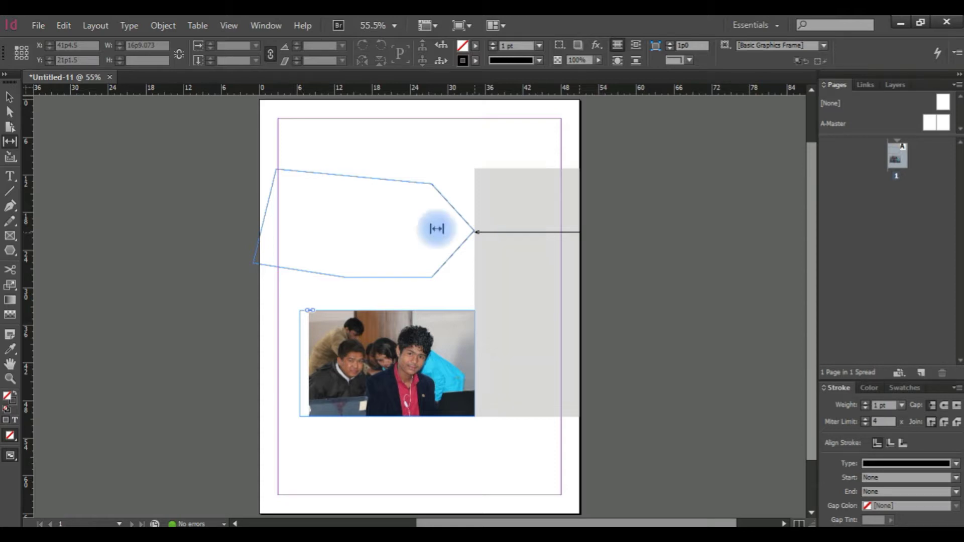
{"action": "left_click", "coordinate": [10, 97]}
- Open the Content Collector conveyor and add four new pages to the document
{"action": "left_click", "coordinate": [10, 156]}
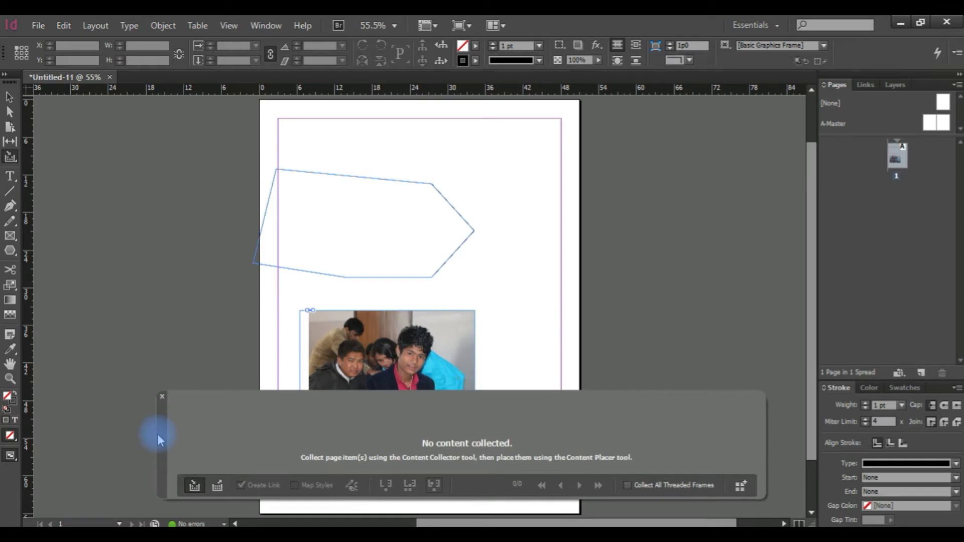
{"action": "left_click_drag", "start_coordinate": [179, 448], "coordinate": [182, 452]}
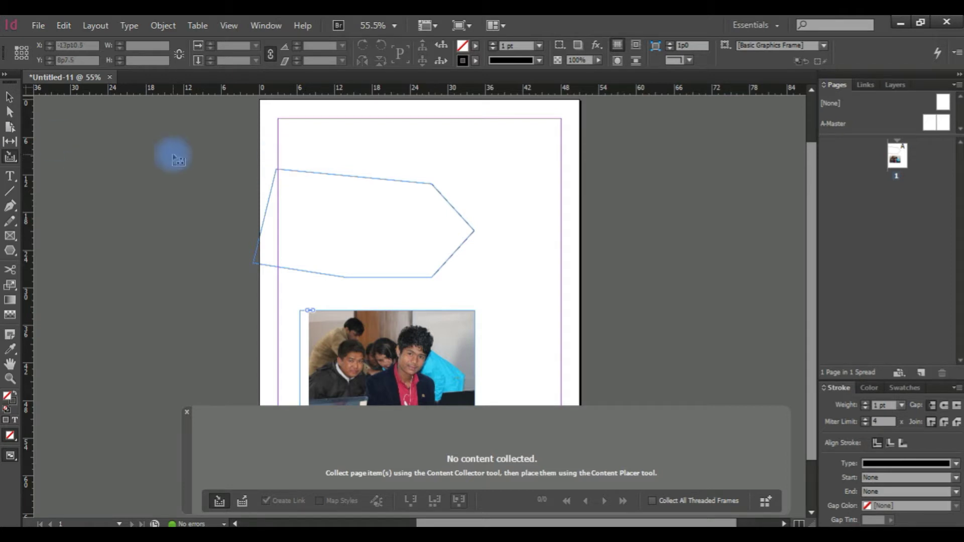
{"action": "left_click", "coordinate": [922, 373]}
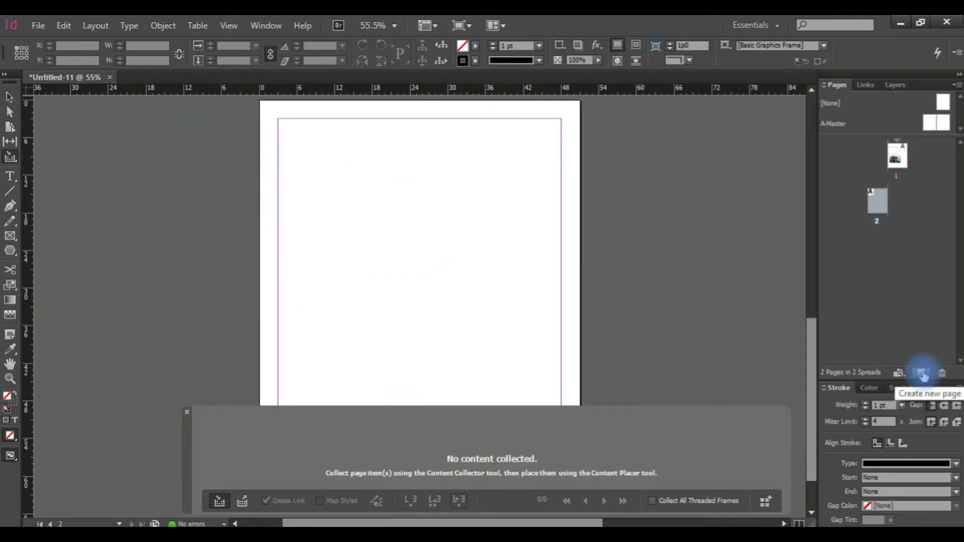
{"action": "left_click", "coordinate": [922, 374]}
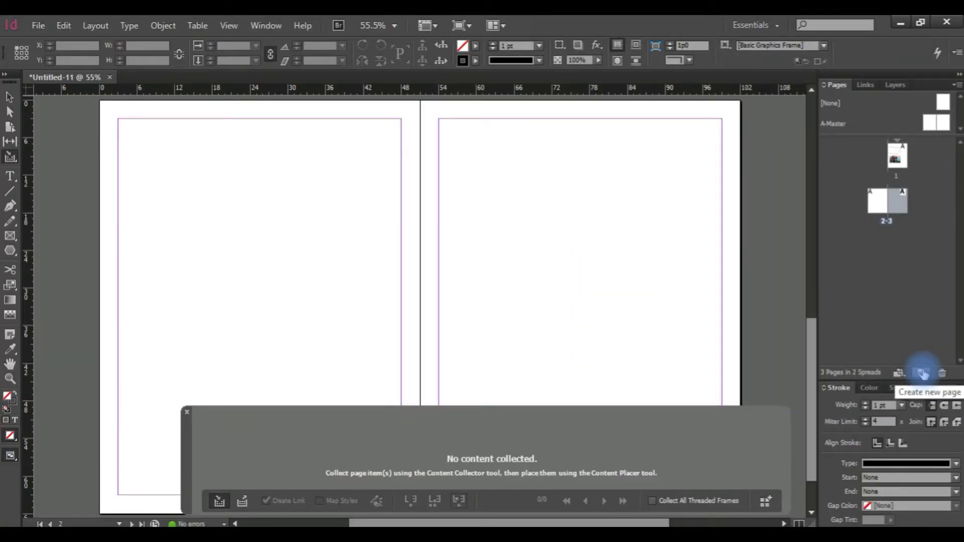
{"action": "left_click", "coordinate": [923, 374]}
{"action": "left_click", "coordinate": [922, 374]}
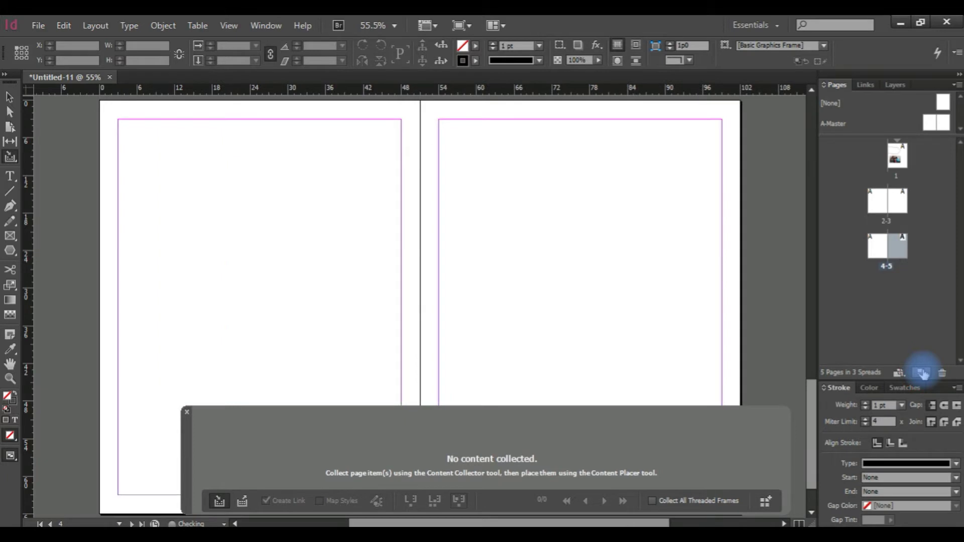
- Delete page 1 together with the polygon and photo on it
{"action": "left_click_drag", "start_coordinate": [884, 248], "coordinate": [942, 375]}
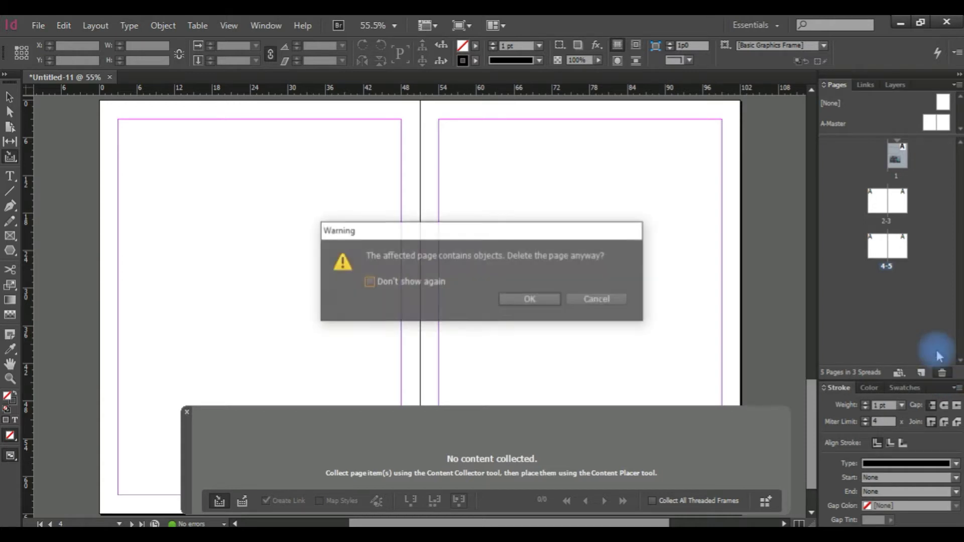
{"action": "left_click", "coordinate": [522, 298]}
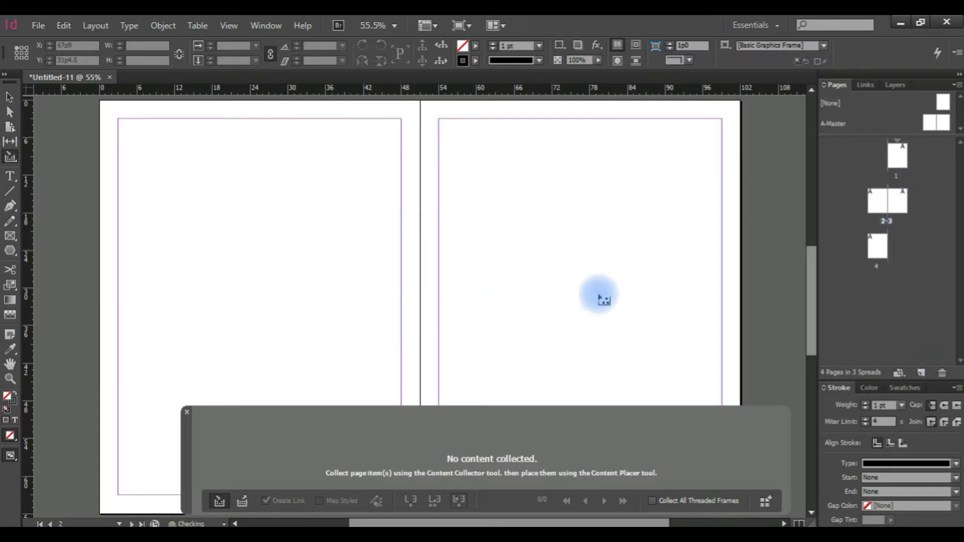
- Look through all the remaining pages of the document, from the first page to the last and back
{"action": "scroll", "coordinate": [382, 310], "scroll_direction": "up", "scroll_amount": 10}
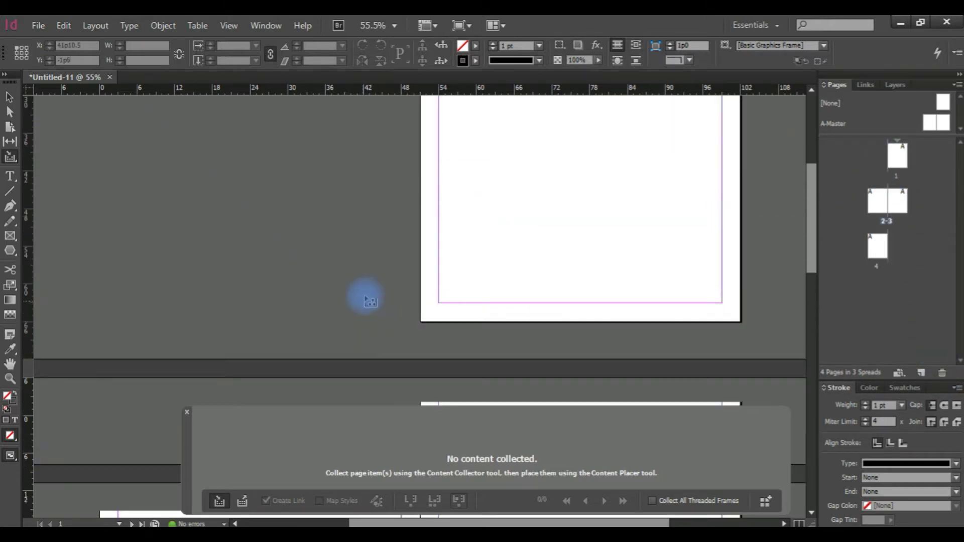
{"action": "scroll", "coordinate": [377, 289], "scroll_direction": "down", "scroll_amount": 15}
{"action": "scroll", "coordinate": [379, 290], "scroll_direction": "up", "scroll_amount": 12}
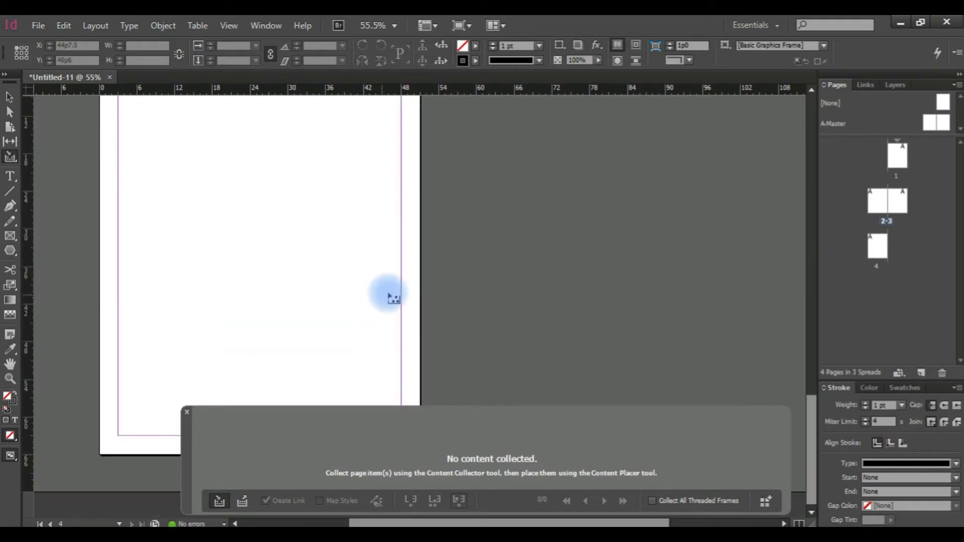
{"action": "scroll", "coordinate": [410, 291], "scroll_direction": "up", "scroll_amount": 3}
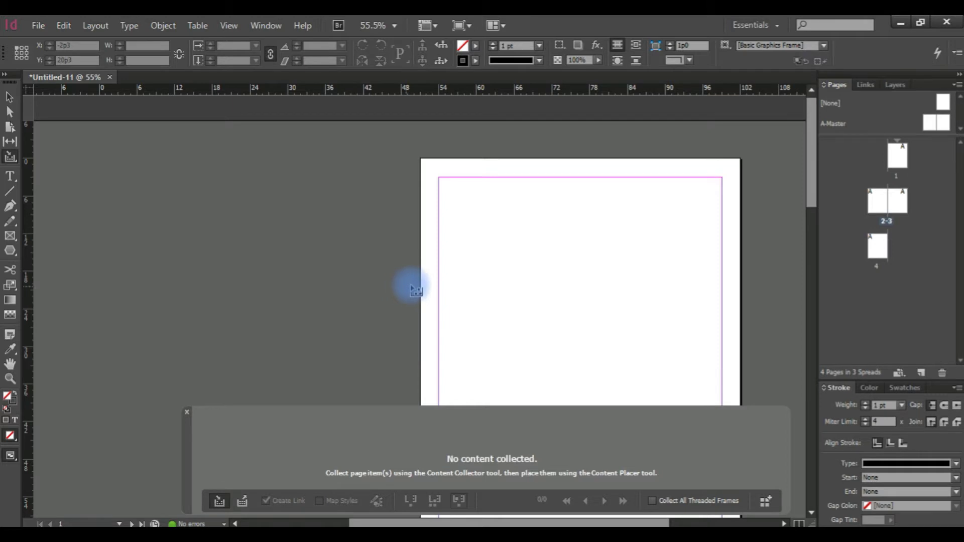
{"action": "scroll", "coordinate": [507, 271], "scroll_direction": "down", "scroll_amount": 5}
{"action": "scroll", "coordinate": [513, 268], "scroll_direction": "down", "scroll_amount": 5}
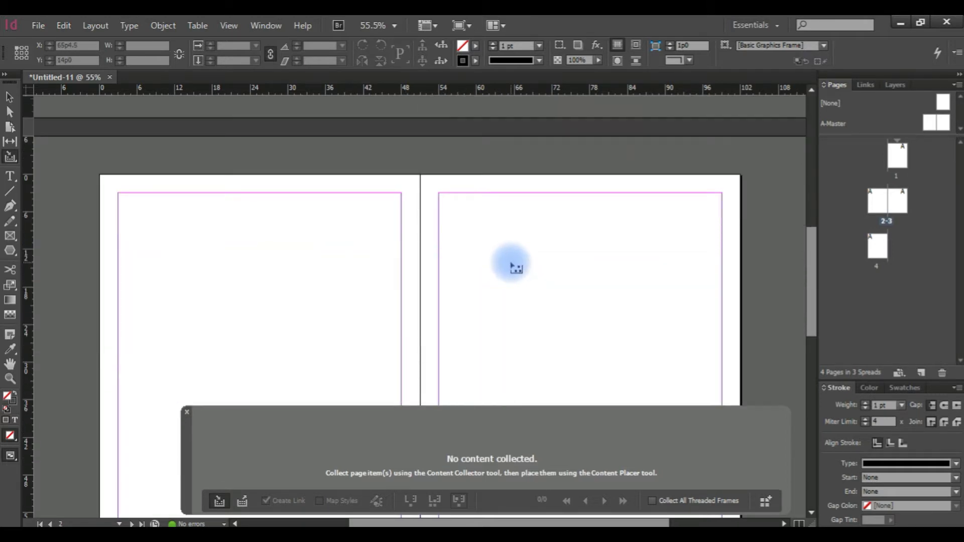
{"action": "scroll", "coordinate": [515, 268], "scroll_direction": "down", "scroll_amount": 2}
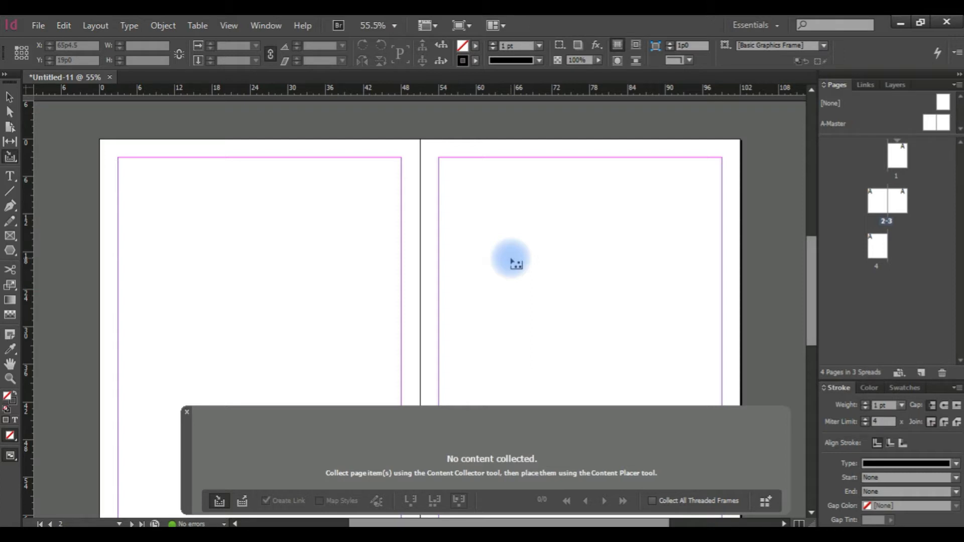
{"action": "scroll", "coordinate": [522, 261], "scroll_direction": "down", "scroll_amount": 20}
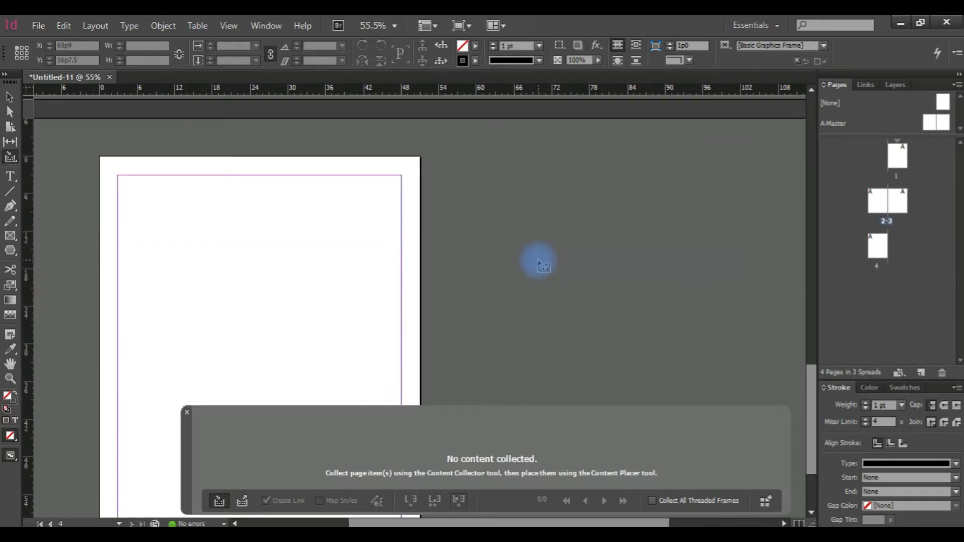
{"action": "scroll", "coordinate": [544, 265], "scroll_direction": "up", "scroll_amount": 15}
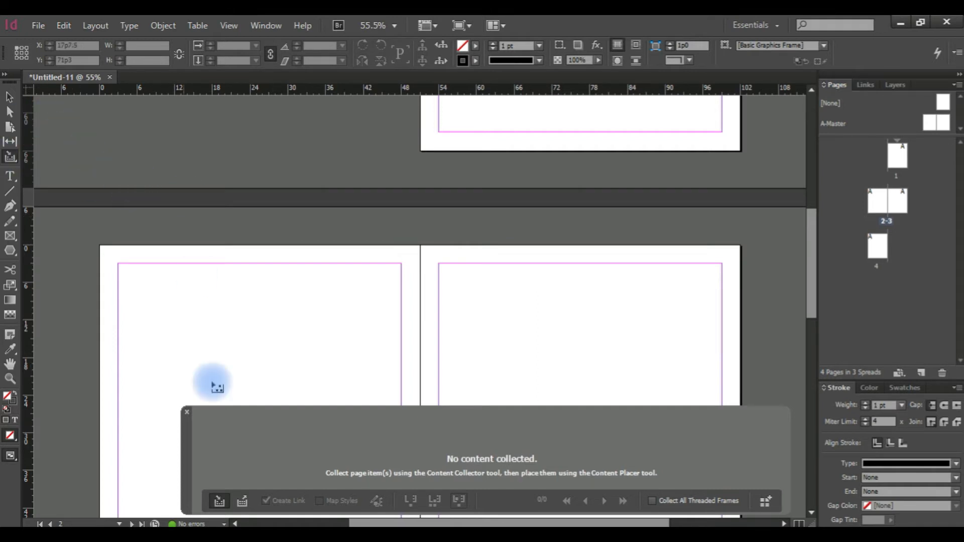
{"action": "scroll", "coordinate": [217, 387], "scroll_direction": "up", "scroll_amount": 10}
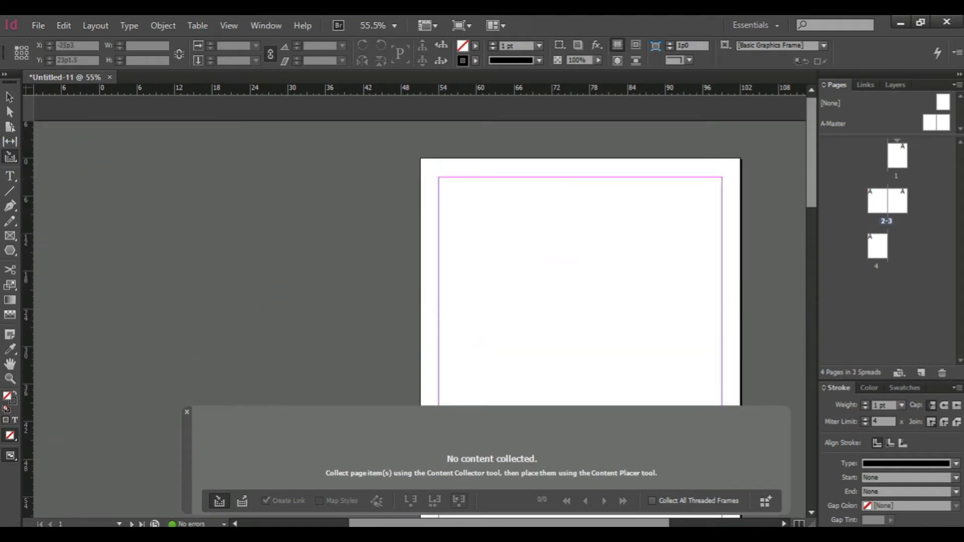
- Draw a hexagon about 25p3 by 18p4.5 near the top of page 1 and fill it with C=100 M=0 Y=0 K=0
{"action": "left_click", "coordinate": [10, 251]}
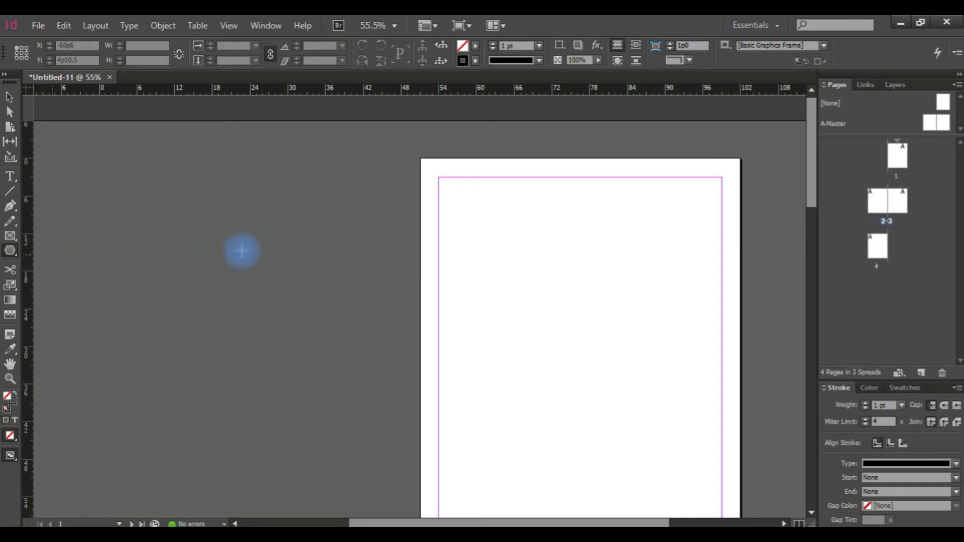
{"action": "left_click_drag", "start_coordinate": [478, 211], "coordinate": [636, 325]}
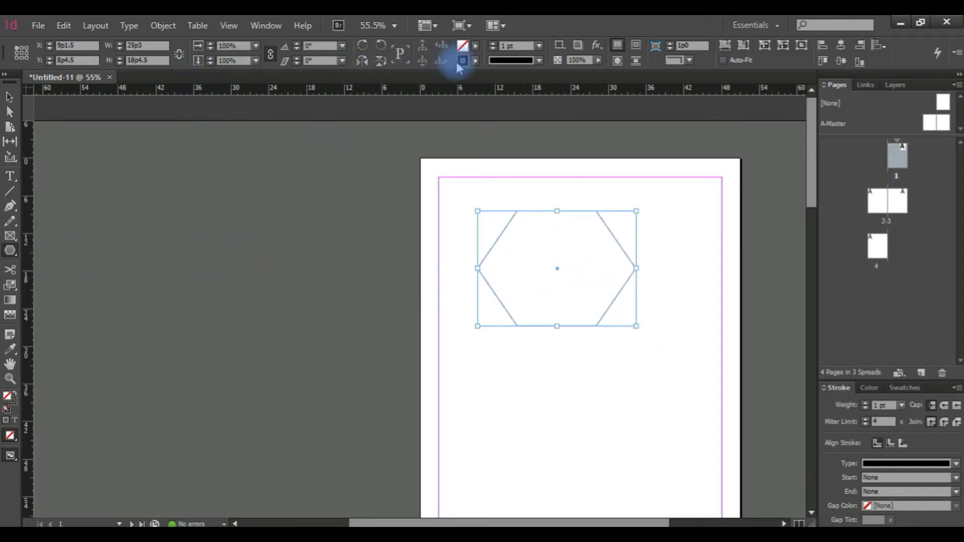
{"action": "left_click", "coordinate": [475, 46]}
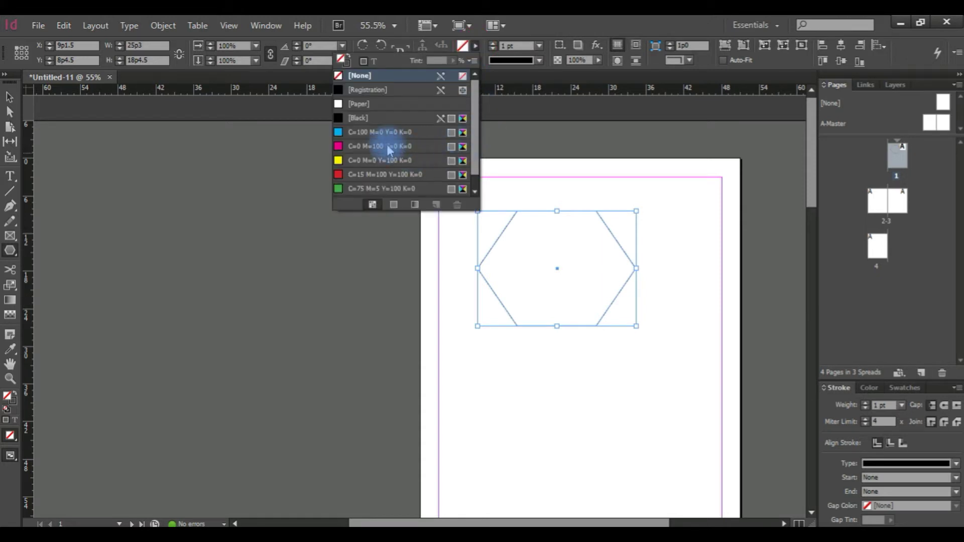
{"action": "left_click", "coordinate": [357, 132]}
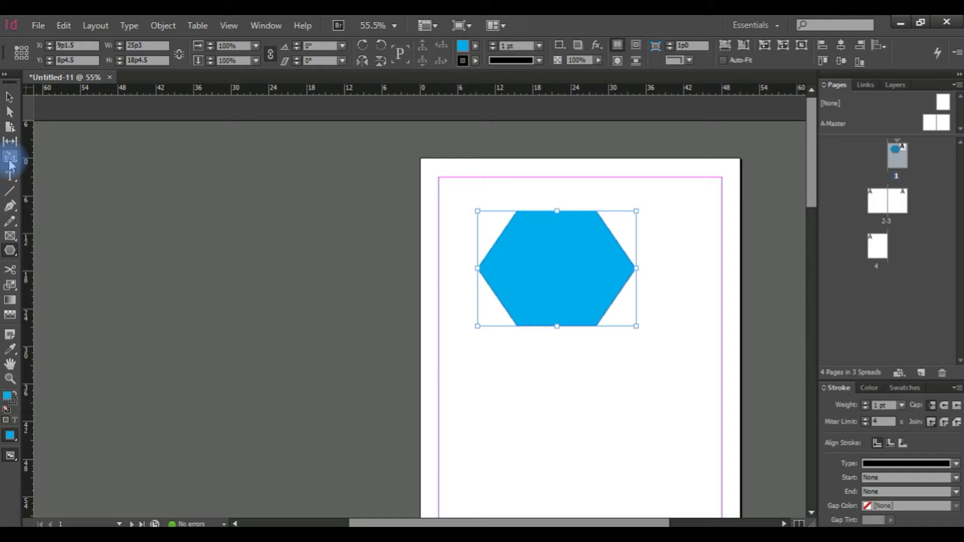
- Collect the cyan hexagon from page 1 into the conveyor with the Content Collector tool
{"action": "left_click", "coordinate": [10, 161]}
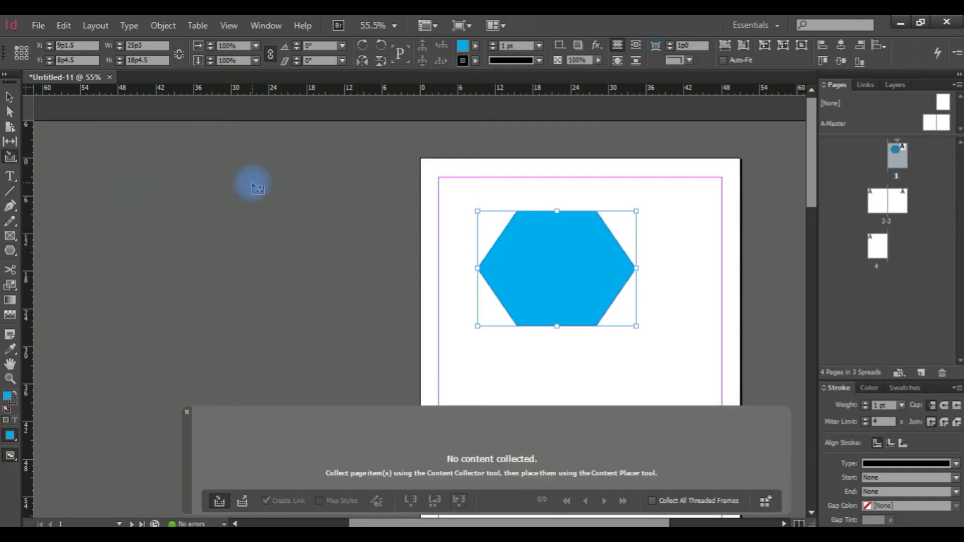
{"action": "left_click", "coordinate": [550, 260]}
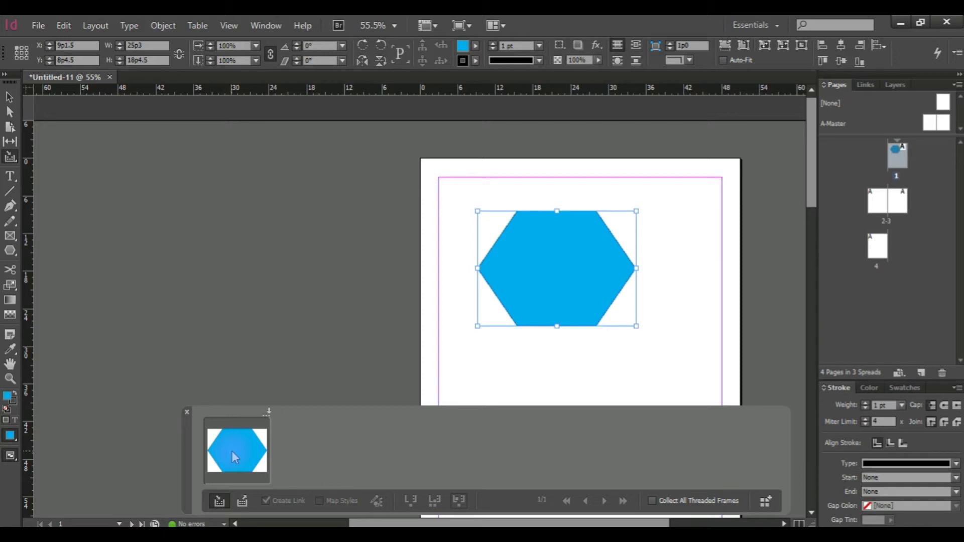
- Try to place the collected hexagon on the page 2-3 spread with the Content Collector tool
{"action": "scroll", "coordinate": [398, 302], "scroll_direction": "down", "scroll_amount": 10}
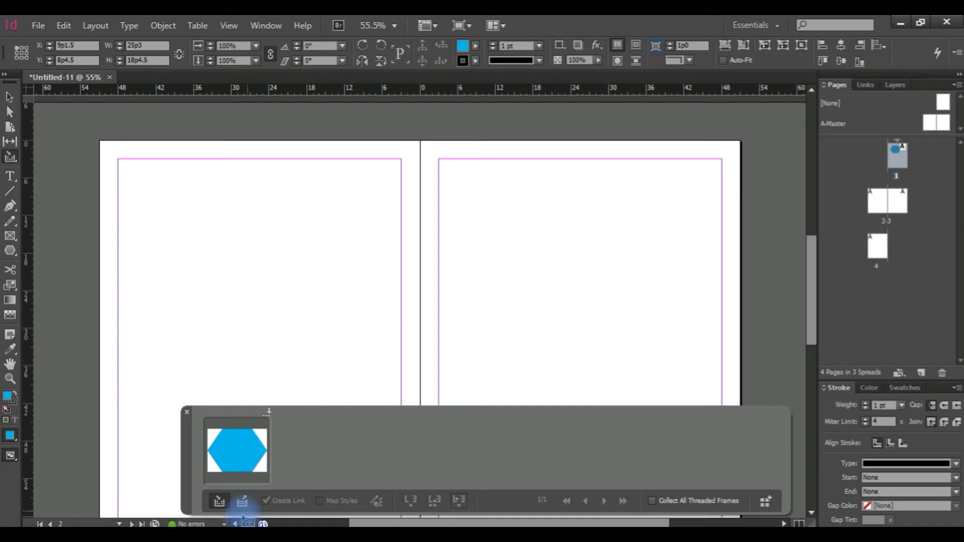
{"action": "left_click", "coordinate": [219, 500]}
{"action": "left_click", "coordinate": [286, 242]}
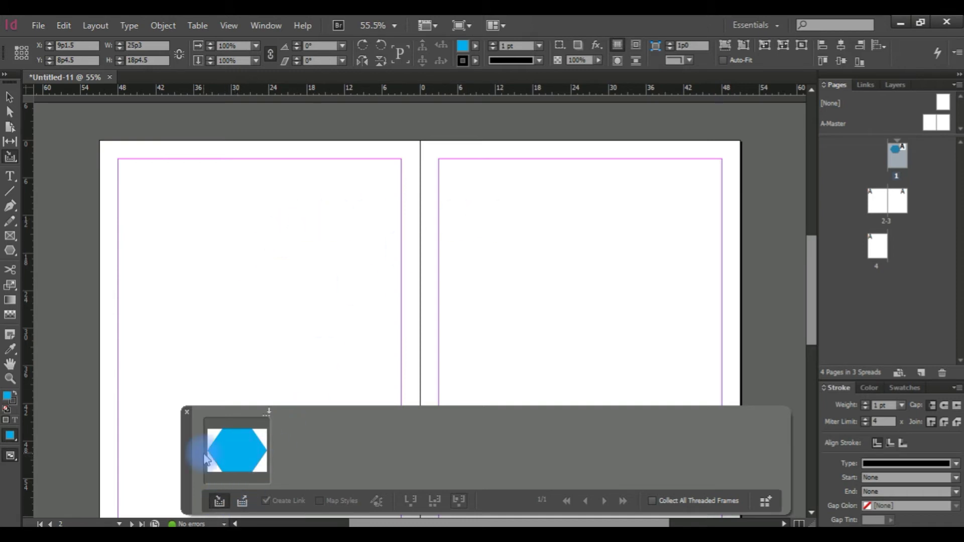
{"action": "scroll", "coordinate": [427, 275], "scroll_direction": "down", "scroll_amount": 1}
{"action": "scroll", "coordinate": [382, 276], "scroll_direction": "down", "scroll_amount": 5}
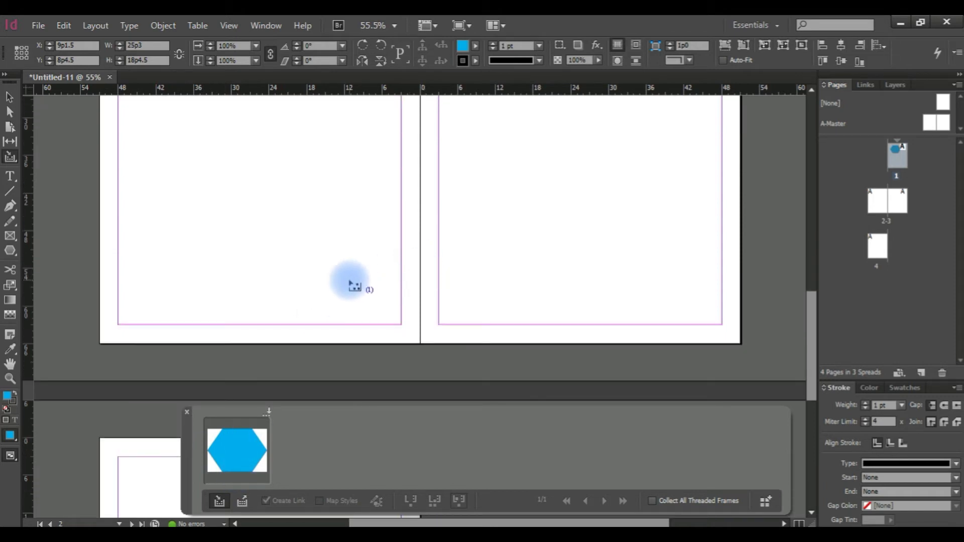
{"action": "scroll", "coordinate": [351, 279], "scroll_direction": "up", "scroll_amount": 7}
{"action": "right_click", "coordinate": [396, 274]}
{"action": "left_click", "coordinate": [194, 168]}
{"action": "scroll", "coordinate": [463, 269], "scroll_direction": "up", "scroll_amount": 10}
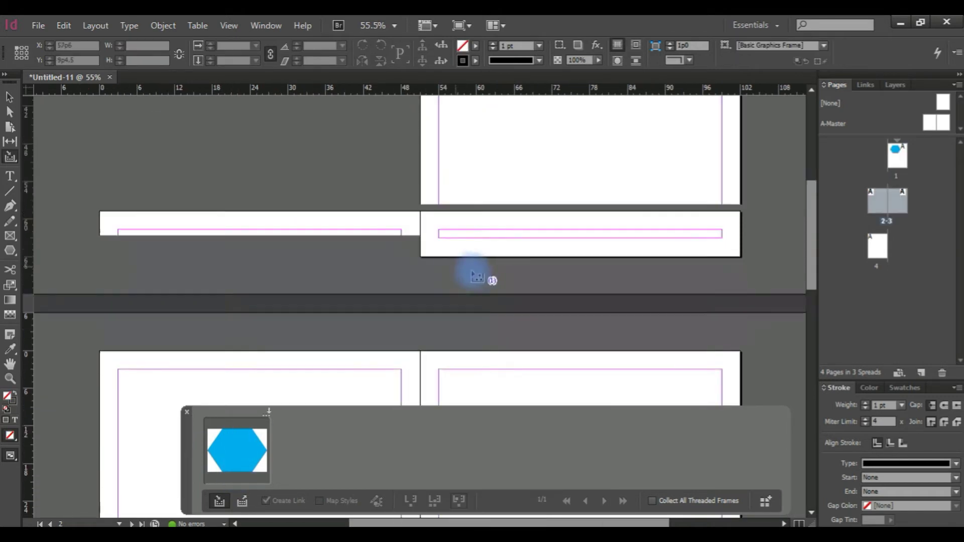
- Place the collected hexagon near the lower edge of page 4 at about X 7p3, Y 51p1.5 with the Content Placer tool
{"action": "scroll", "coordinate": [491, 273], "scroll_direction": "down", "scroll_amount": 8}
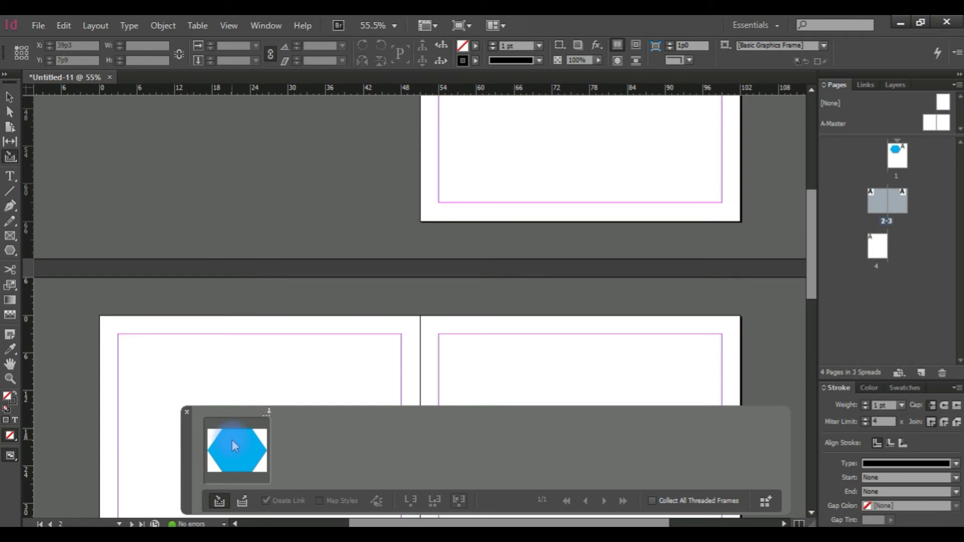
{"action": "scroll", "coordinate": [282, 340], "scroll_direction": "down", "scroll_amount": 10}
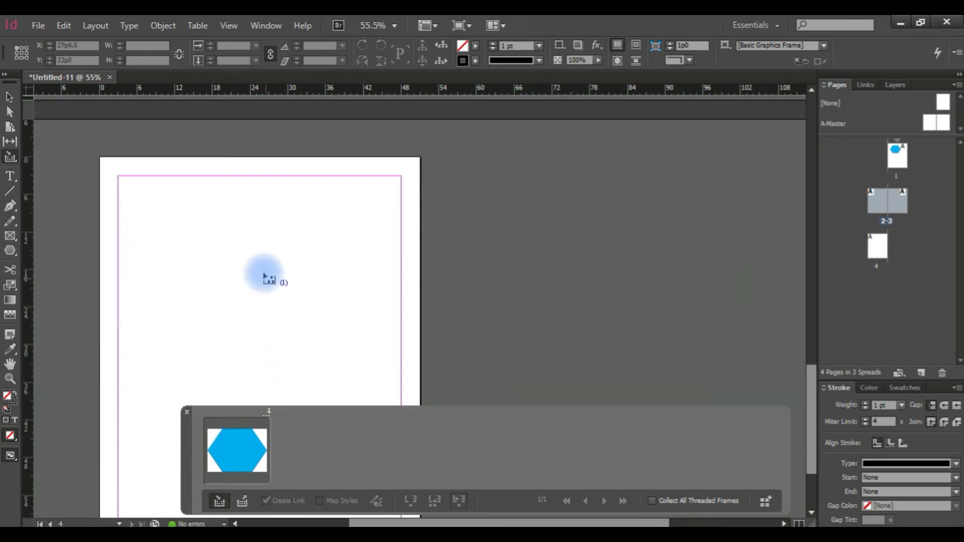
{"action": "left_click", "coordinate": [243, 502]}
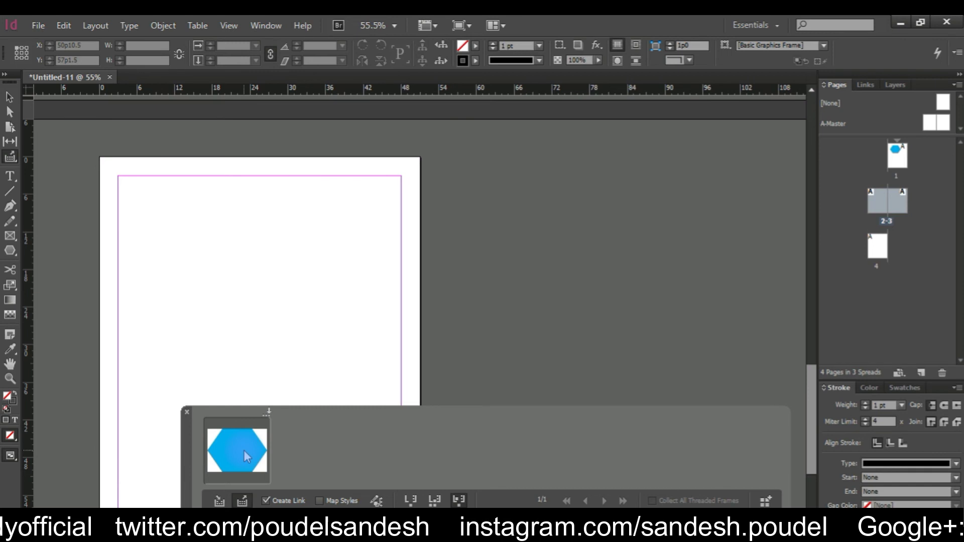
{"action": "scroll", "coordinate": [216, 254], "scroll_direction": "down", "scroll_amount": 2}
{"action": "scroll", "coordinate": [213, 251], "scroll_direction": "down", "scroll_amount": 1}
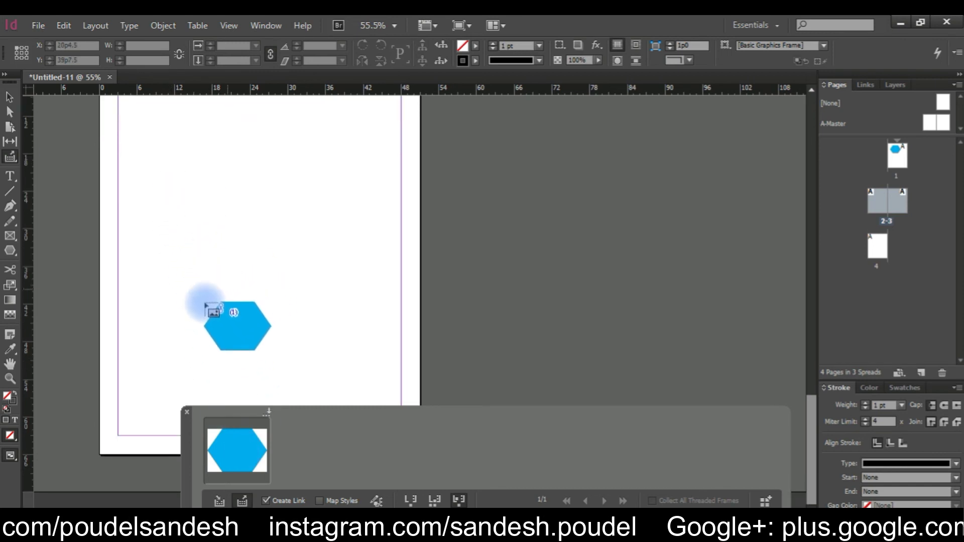
{"action": "left_click_drag", "start_coordinate": [144, 361], "coordinate": [303, 477]}
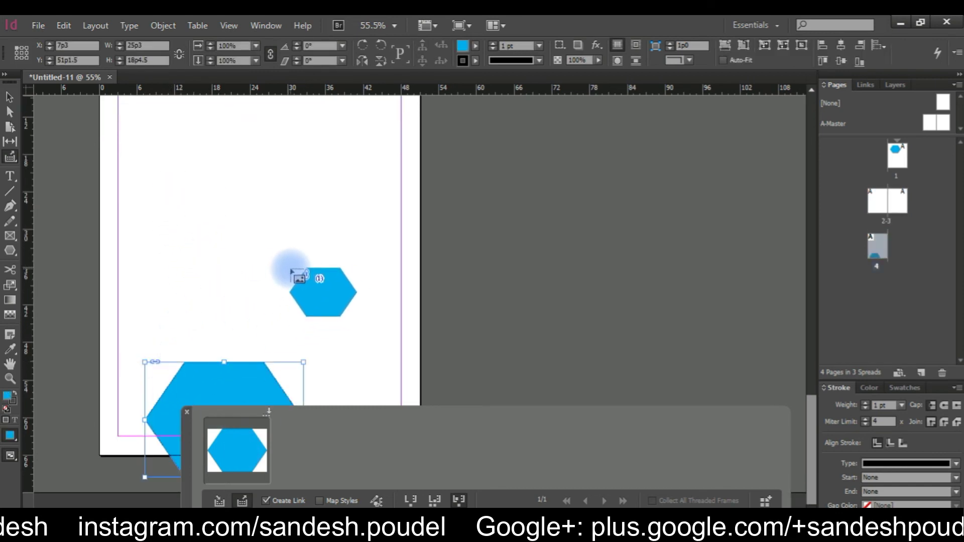
- Move the placed hexagon up inside page 4's margins to X 6p0 and shrink it to about 19p7 by 14p3
{"action": "left_click", "coordinate": [9, 96]}
{"action": "left_click_drag", "start_coordinate": [218, 372], "coordinate": [222, 349]}
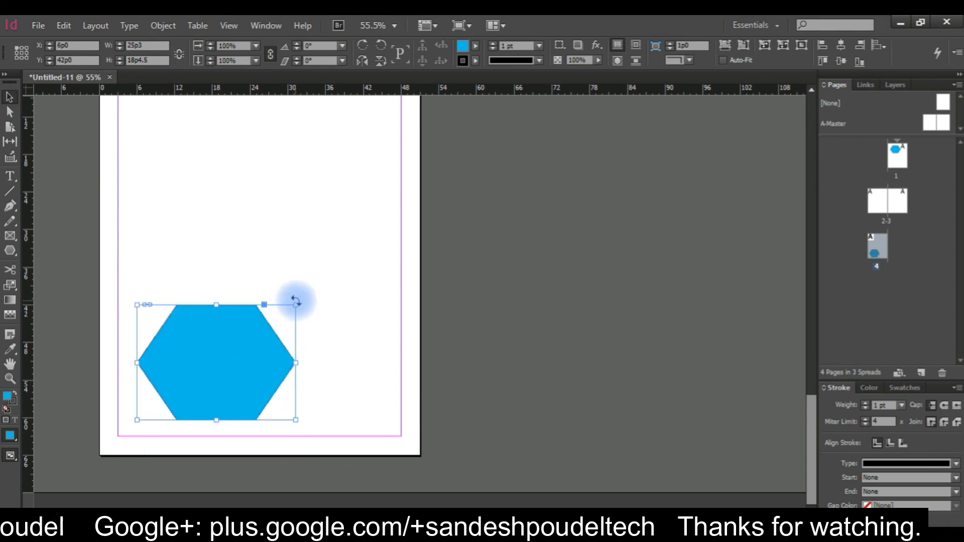
{"action": "left_click_drag", "start_coordinate": [296, 304], "coordinate": [260, 330]}
{"action": "scroll", "coordinate": [327, 337], "scroll_direction": "up", "scroll_amount": 15}
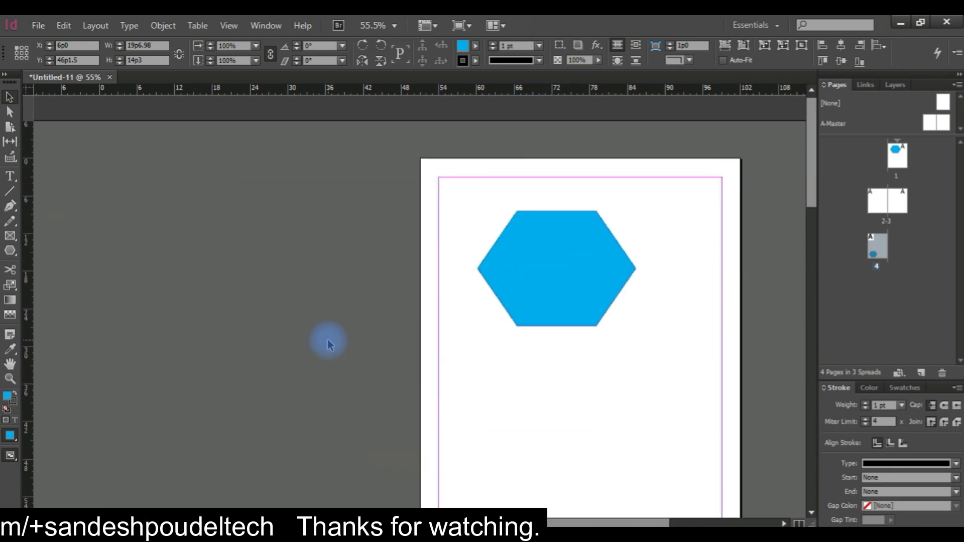
{"action": "scroll", "coordinate": [327, 336], "scroll_direction": "down", "scroll_amount": 6}
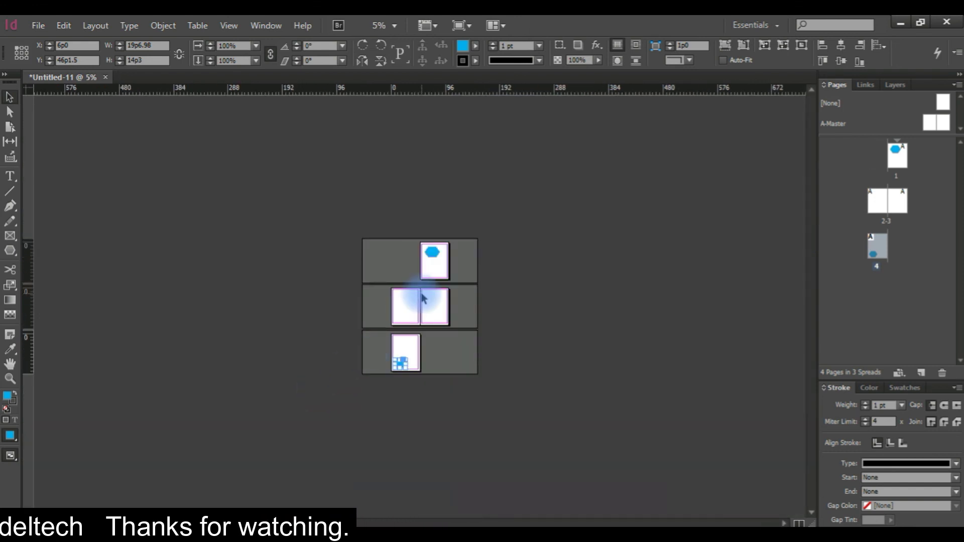